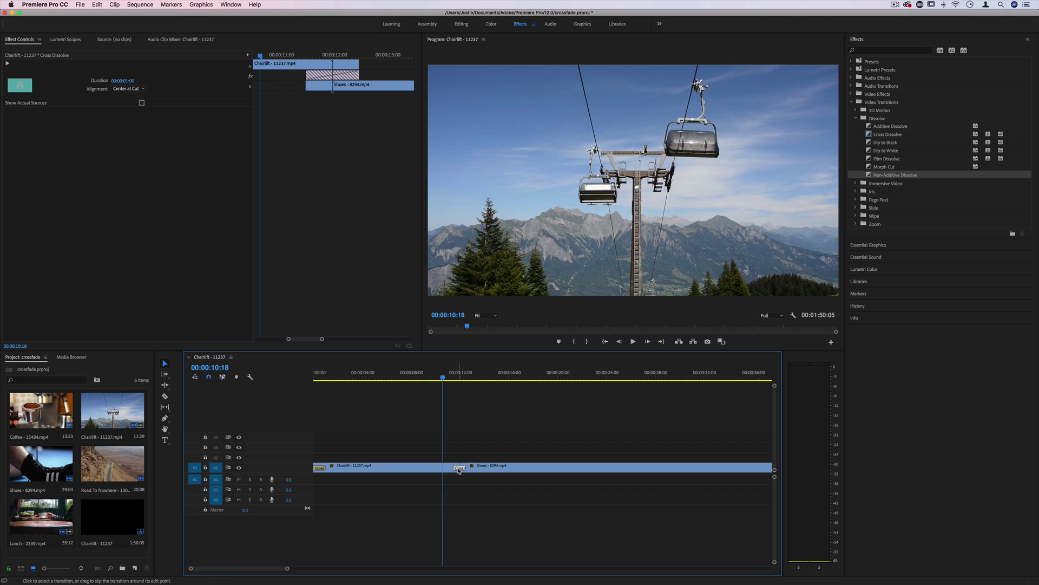
Play back the Cross Dissolve between the Chairlift and Shoes clips from just before the transition
click(454, 379)
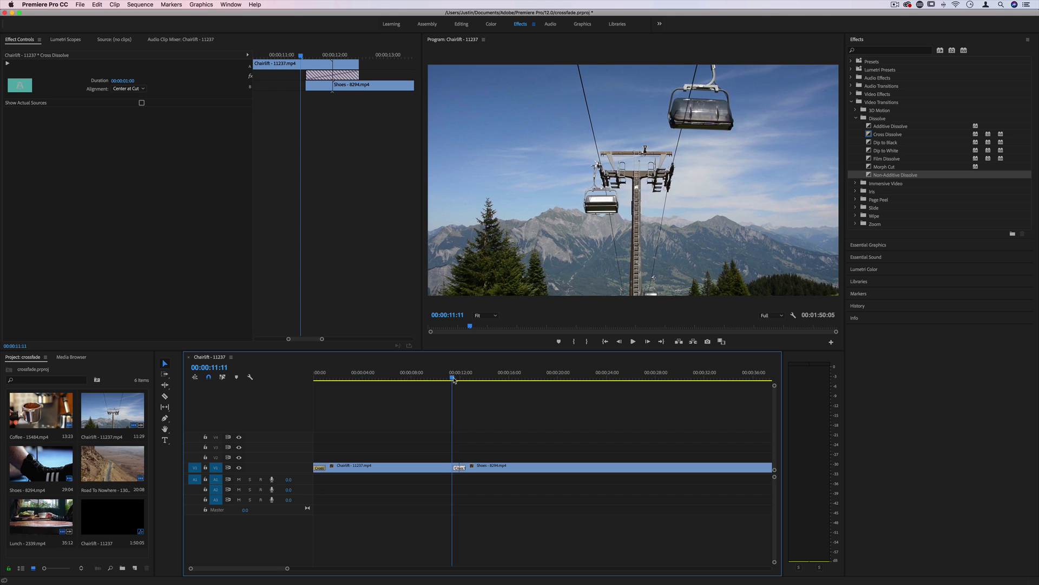
mouse_move(453, 378)
mouse_down()
mouse_move(465, 379)
mouse_move(453, 383)
mouse_up()
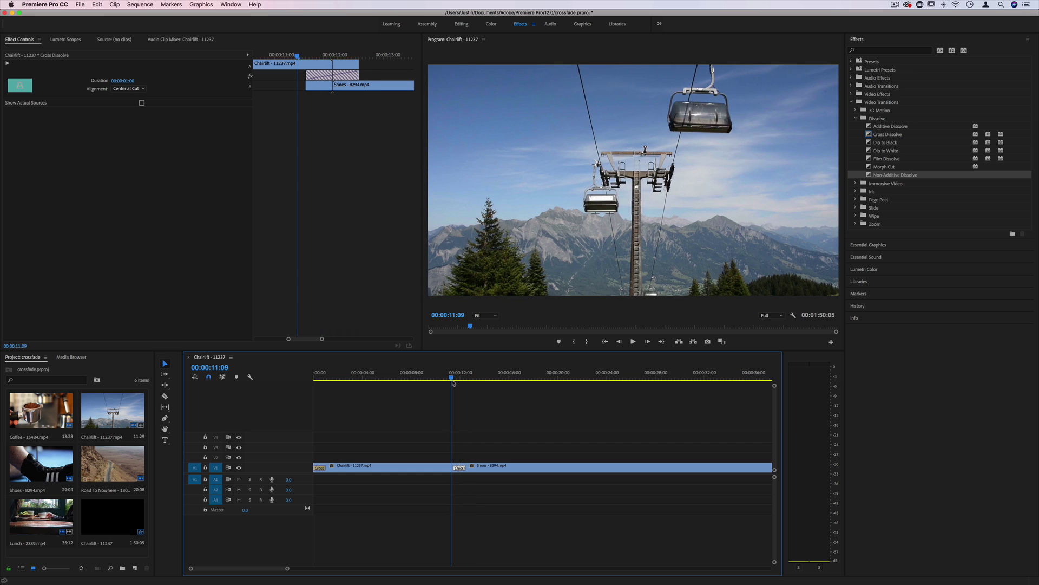
key(space)
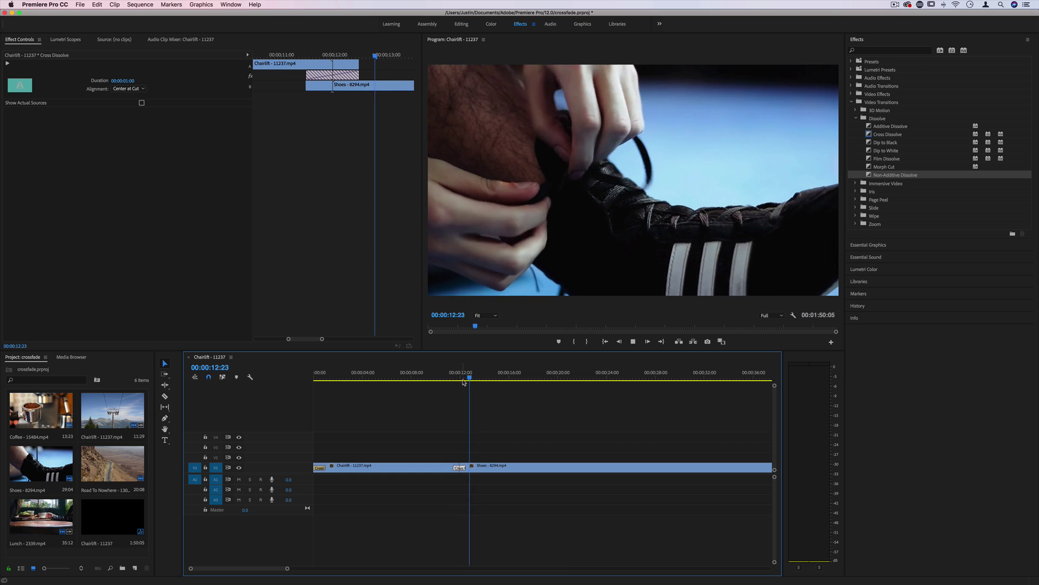
drag(463, 377, 458, 378)
click(452, 452)
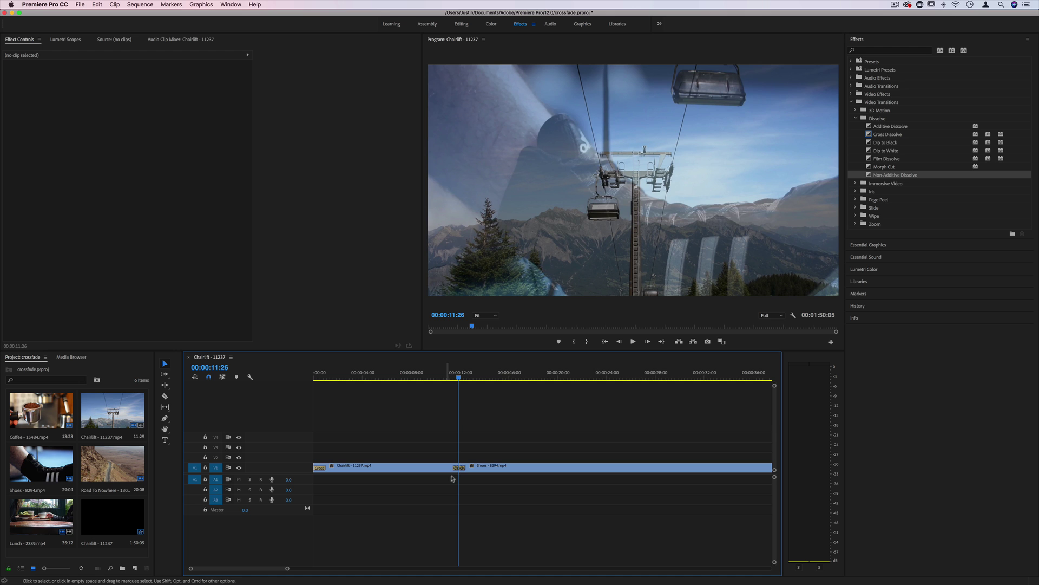
Delete the Cross Dissolve between the clips, then overlap them with Chairlift on track V2 and Shoes starting earlier on V1
click(458, 468)
key(BackSpace)
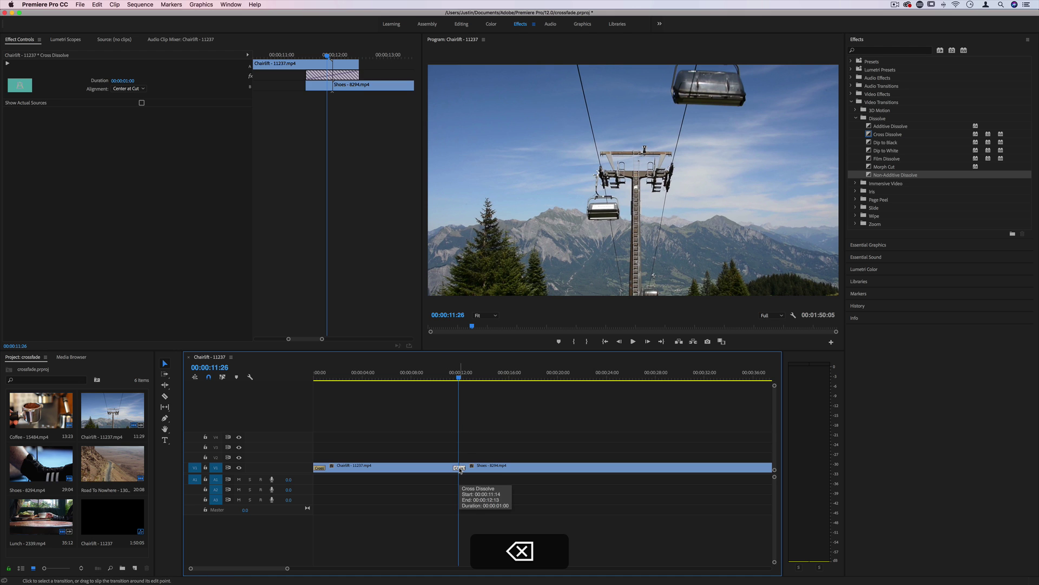
click(448, 469)
mouse_move(447, 470)
mouse_down()
mouse_move(448, 458)
mouse_move(474, 466)
mouse_move(458, 467)
mouse_up()
click(474, 466)
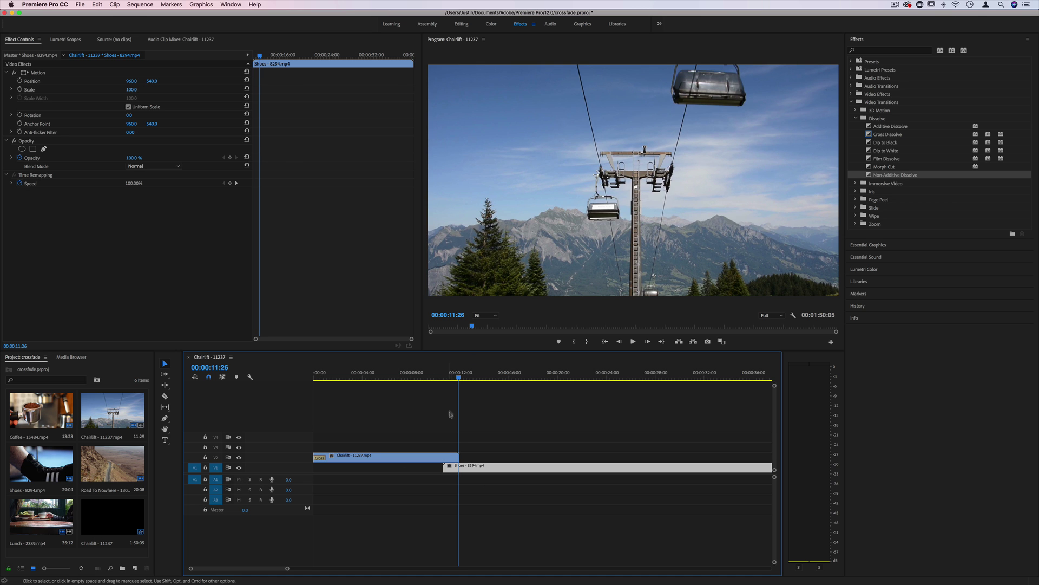
Apply the default transition to the end of the Chairlift clip on V2 and lengthen it to 00:00:01:10
right_click(457, 455)
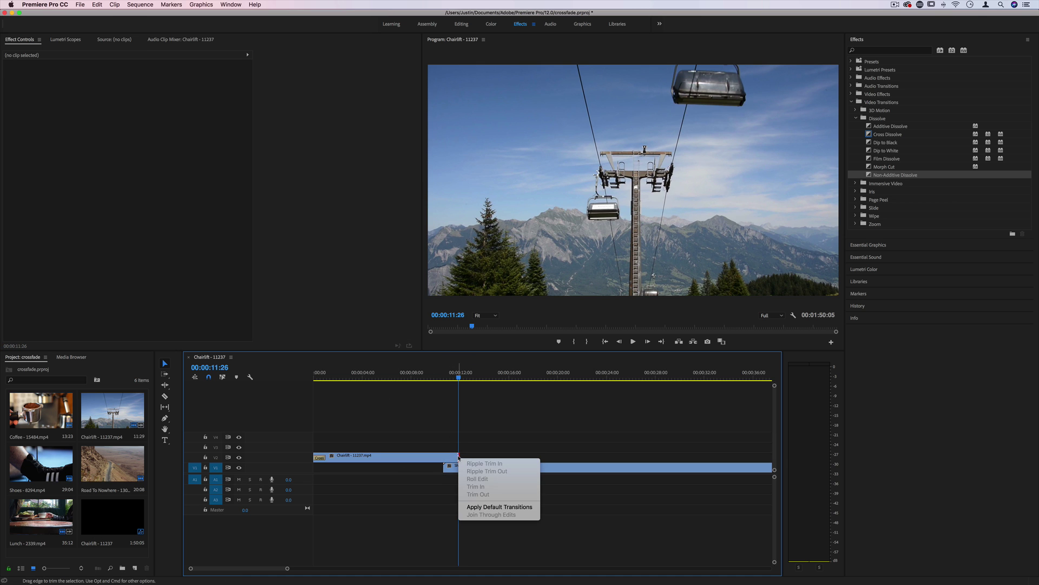
click(487, 507)
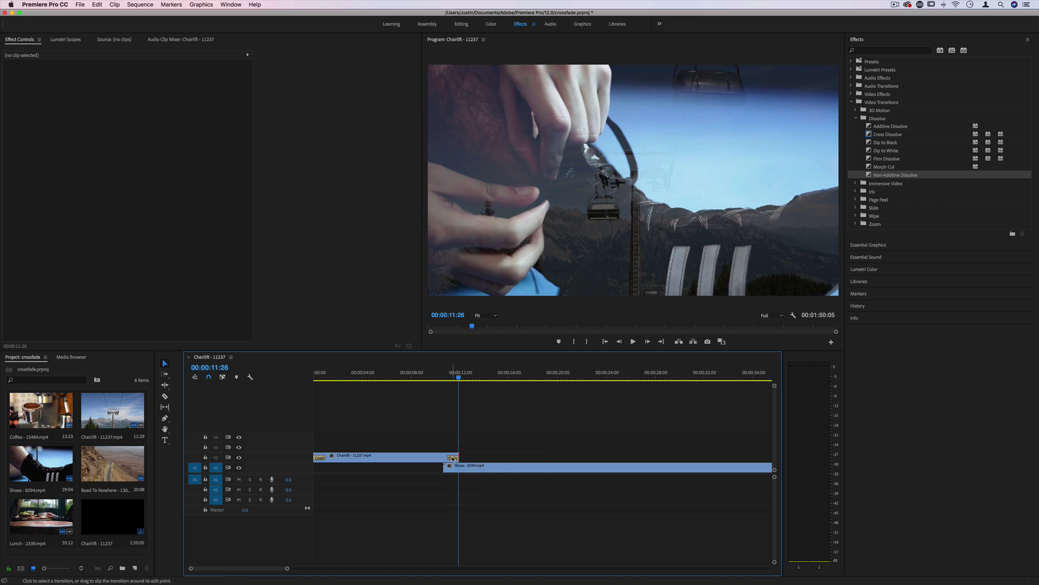
drag(448, 458, 447, 458)
Play the sequence through the dissolve at the end of the Chairlift clip on V2
drag(449, 377, 441, 381)
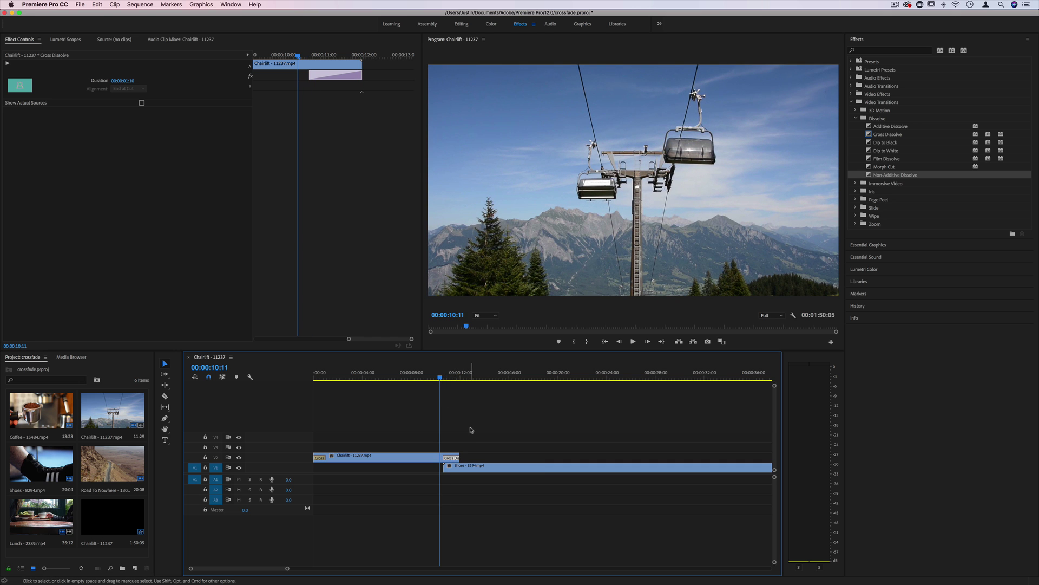
key(space)
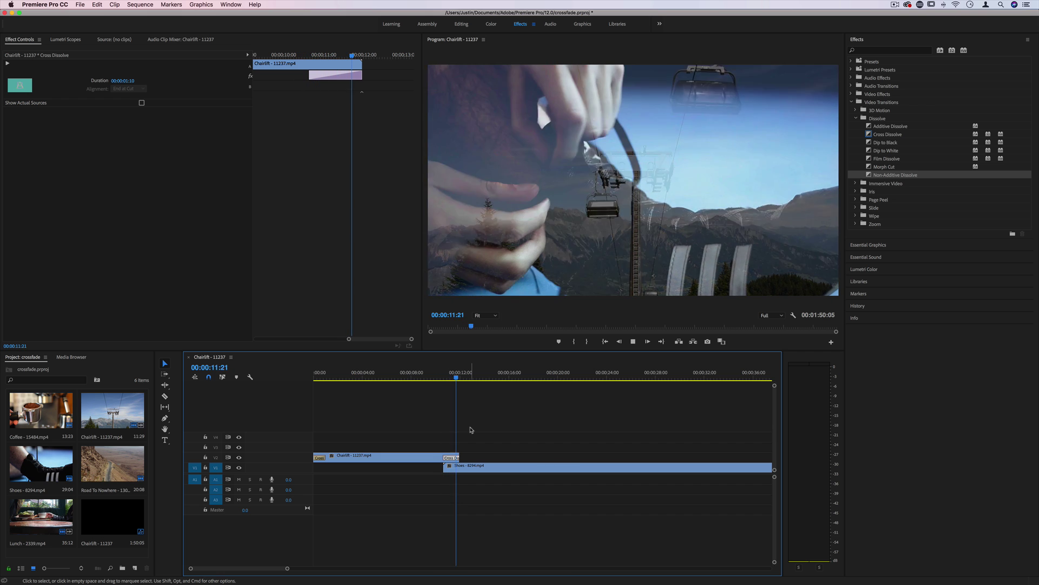
key(space)
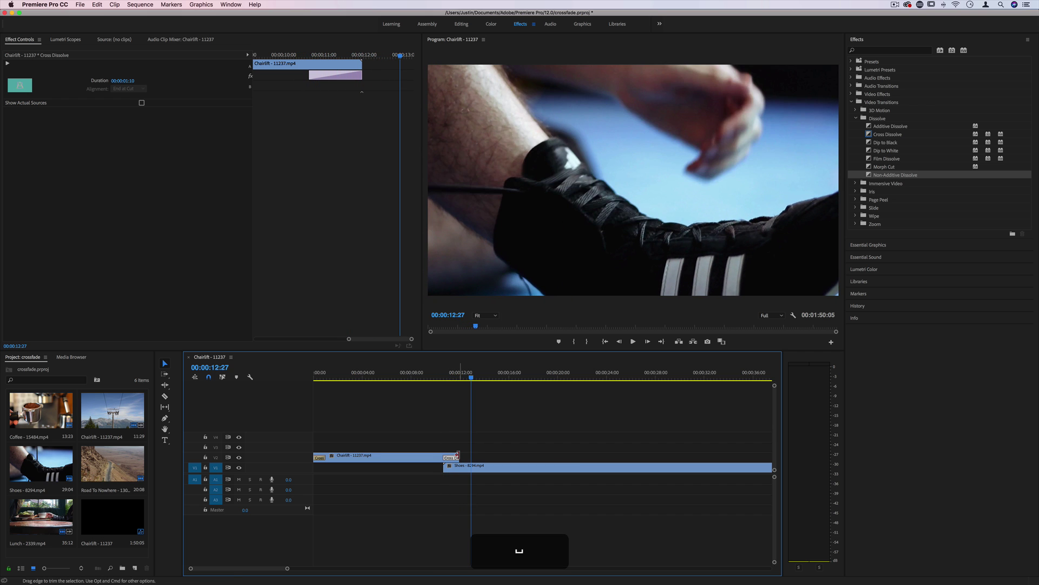
Trim the Chairlift clip's end to the start of Shoes, return it to track V1 and delete its end transition
drag(457, 455, 436, 469)
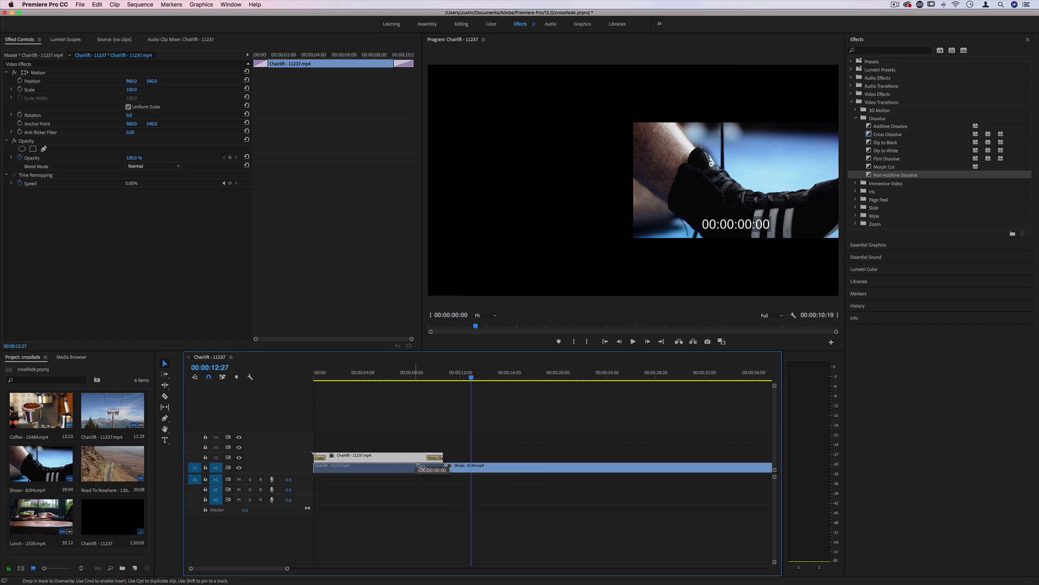
click(436, 469)
key(BackSpace)
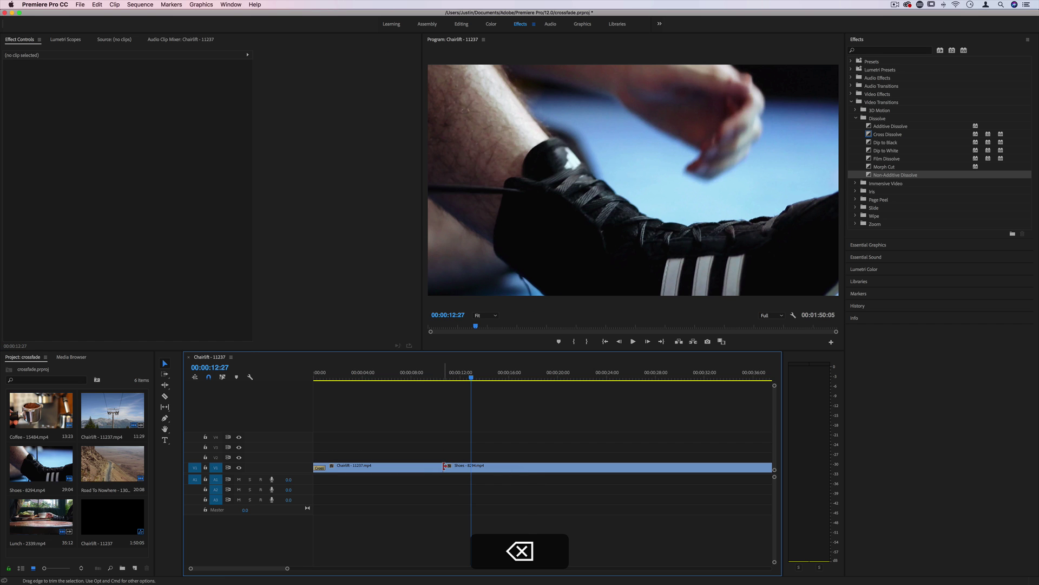
Select both the Chairlift and Shoes clips and apply the default transition at the cut between them
right_click(444, 469)
click(457, 445)
drag(515, 433, 412, 504)
key(cmd+d)
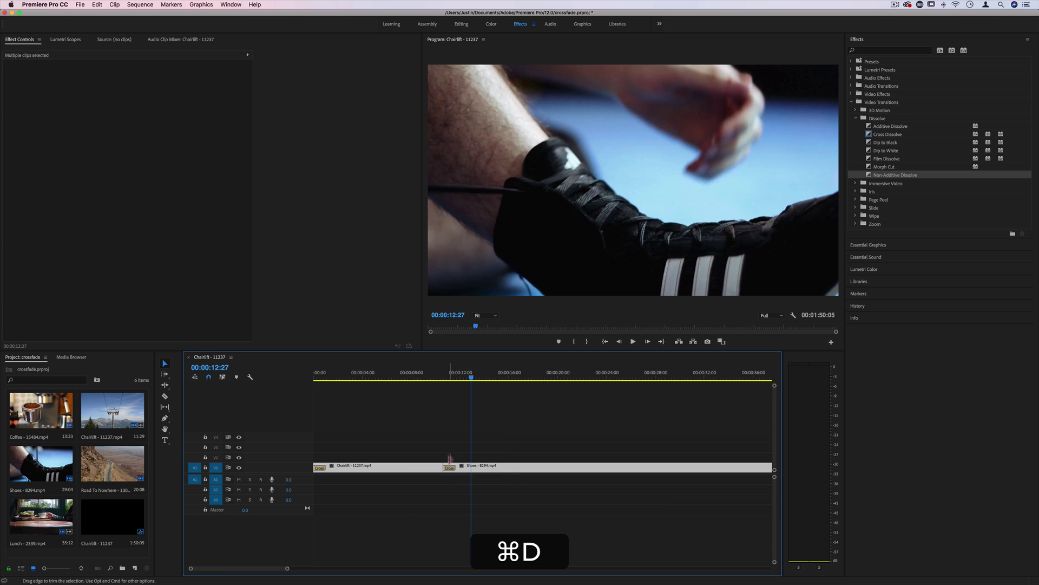
Play the new transition at the cut between the Chairlift and Shoes clips
click(448, 390)
click(439, 375)
key(space)
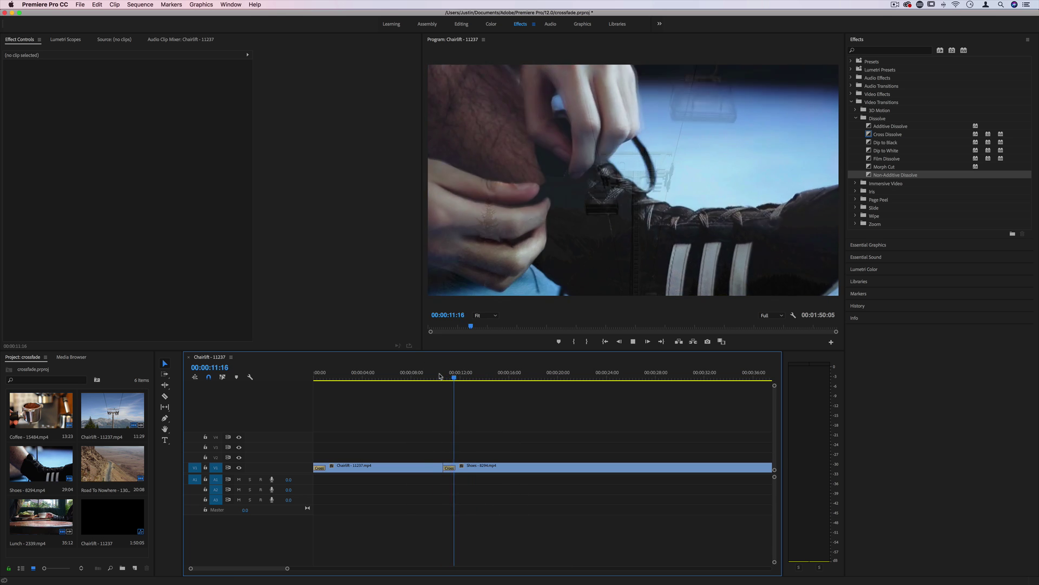
key(space)
Try to move the Chairlift clip up to track V2 and extend its end over the Shoes clip
click(433, 468)
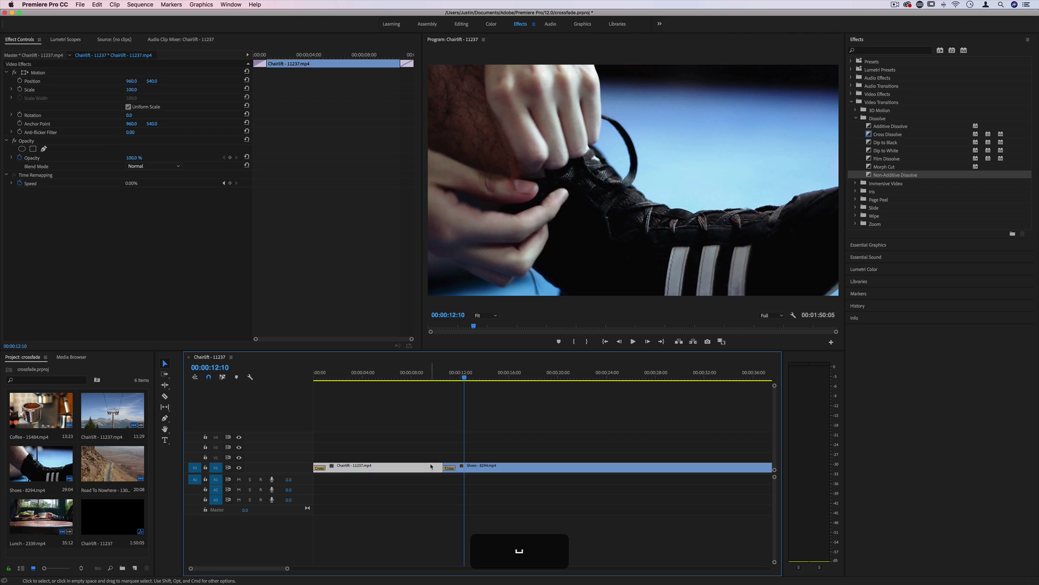
drag(433, 469, 496, 454)
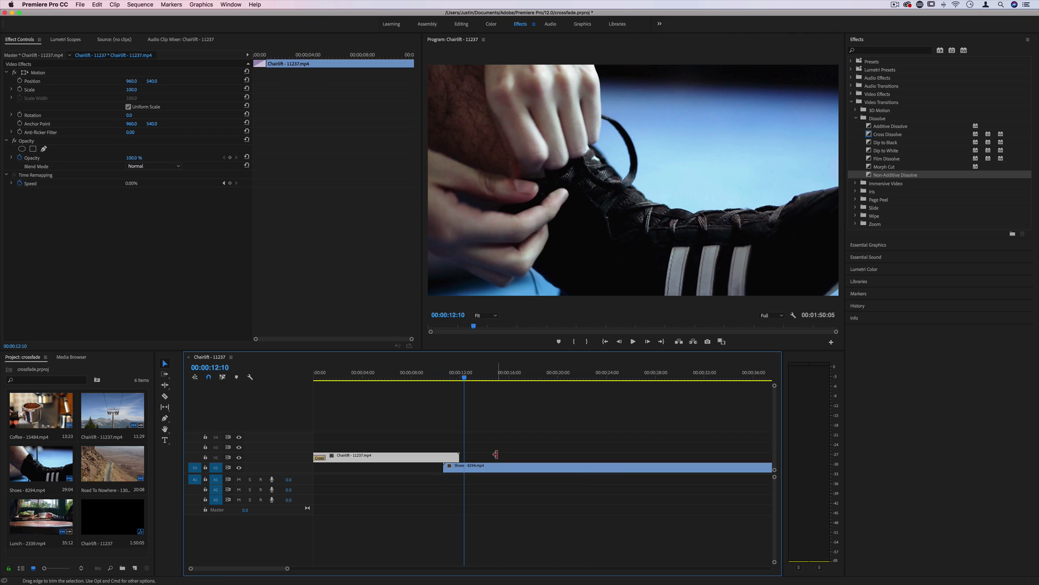
key(super+z)
key(super+z)
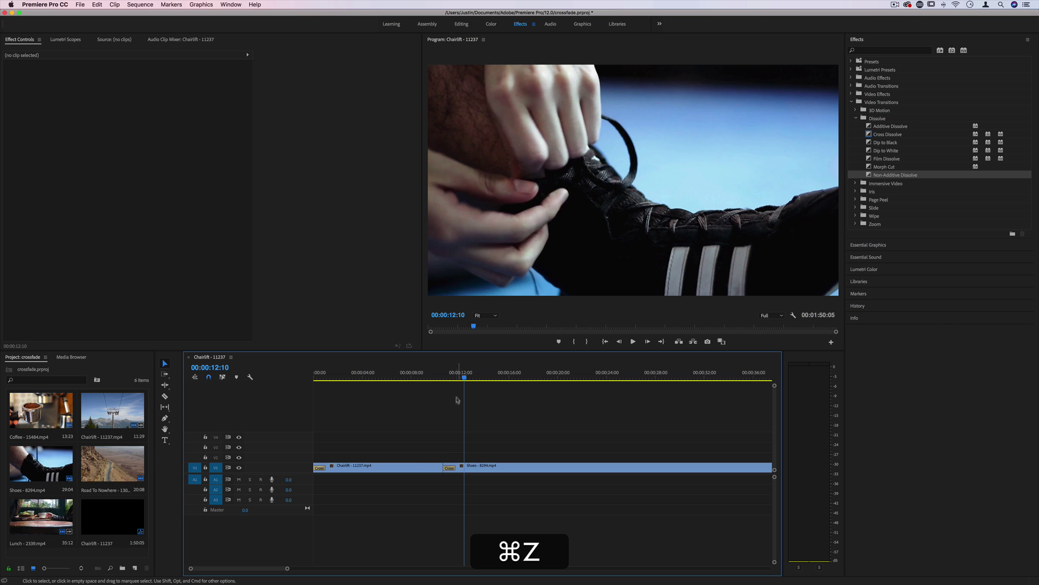
Set the duration of the Cross Dissolve between the Chairlift and Shoes clips to 00:00:01:09, starting at the cut
click(446, 375)
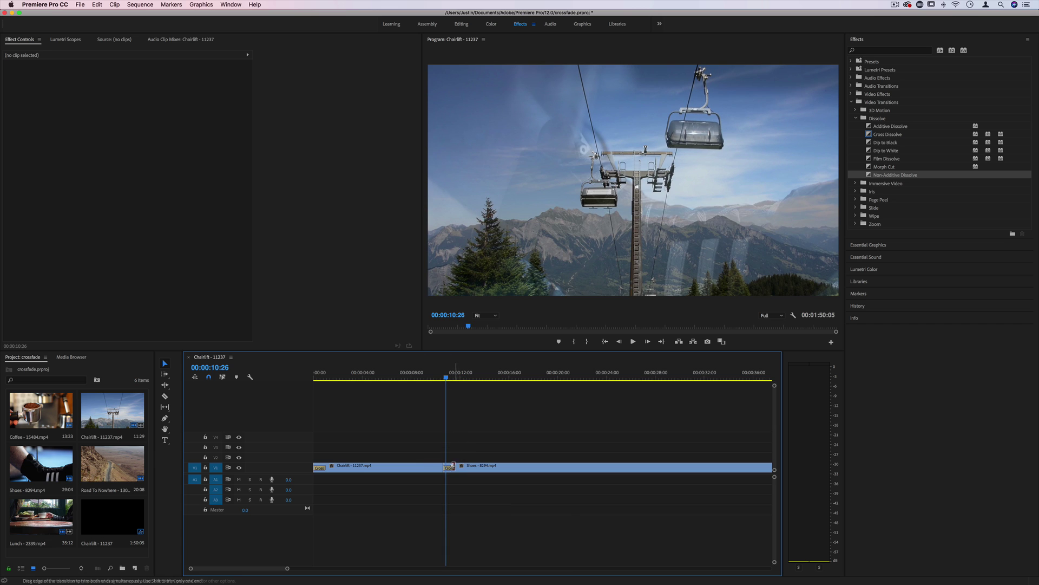
click(450, 468)
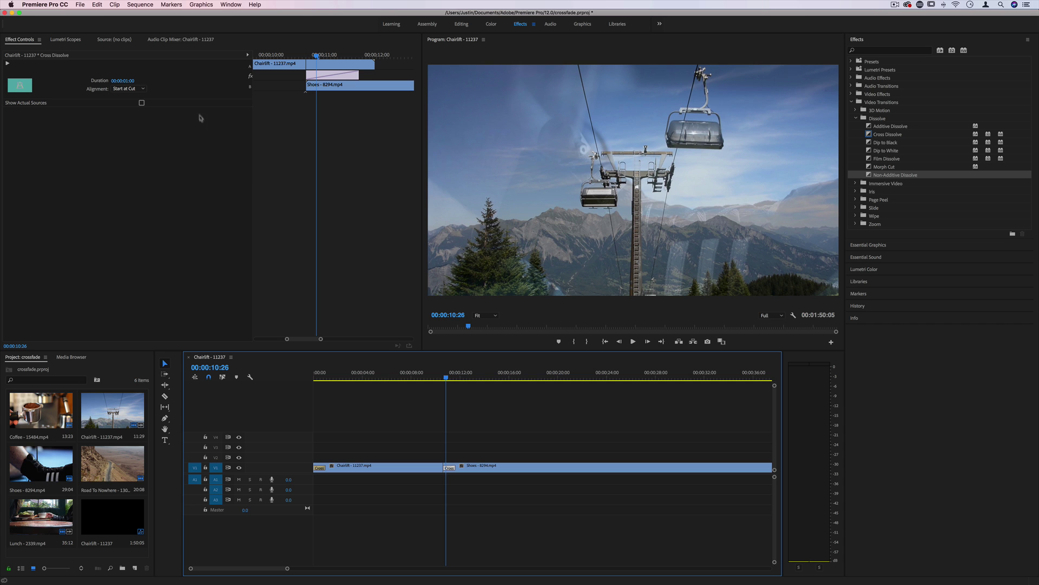
click(16, 40)
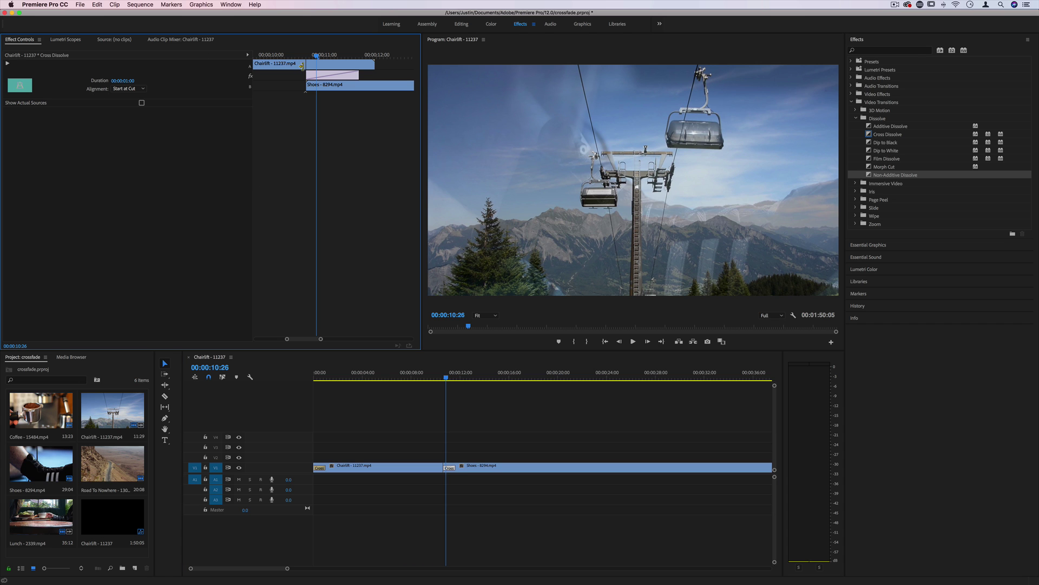
drag(332, 74, 395, 75)
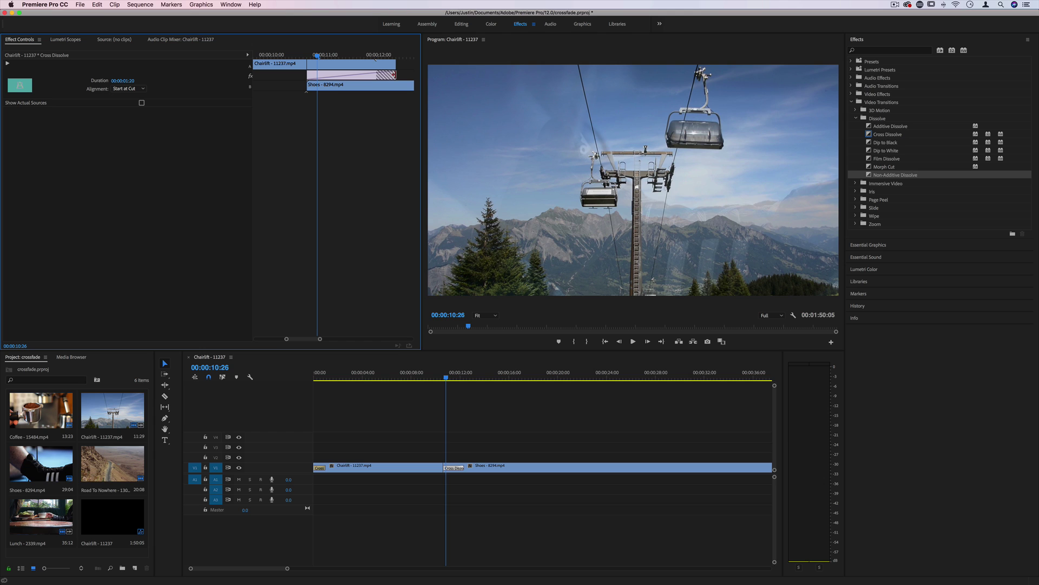
drag(393, 75, 377, 75)
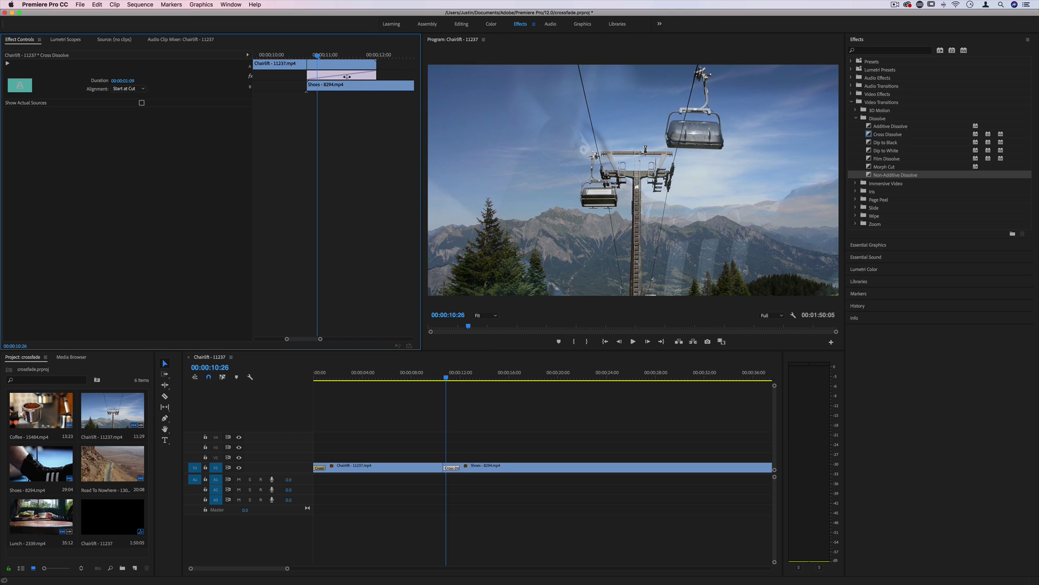
Play the lengthened Cross Dissolve from just before the cut
click(441, 373)
key(space)
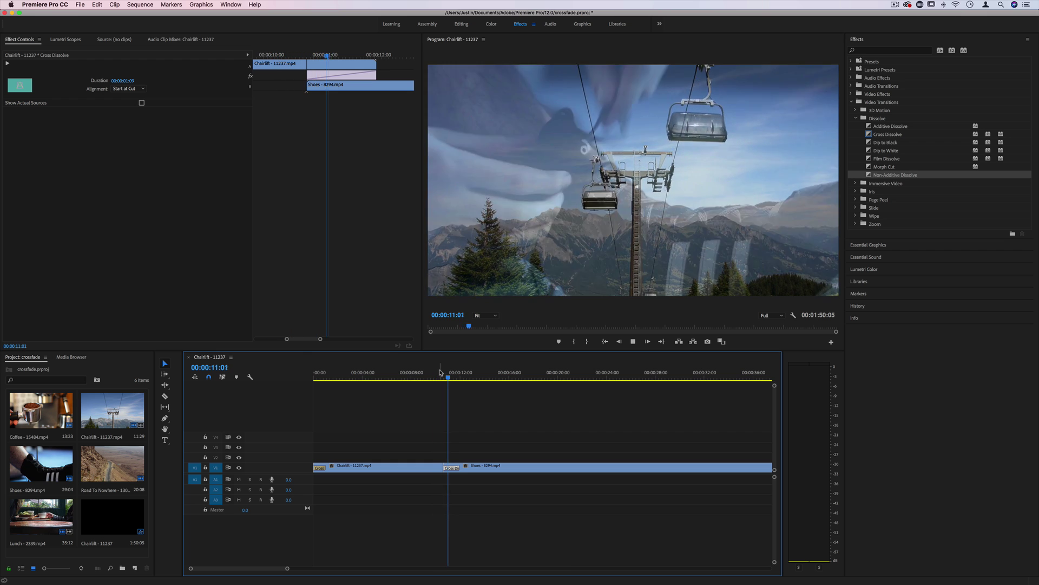
key(space)
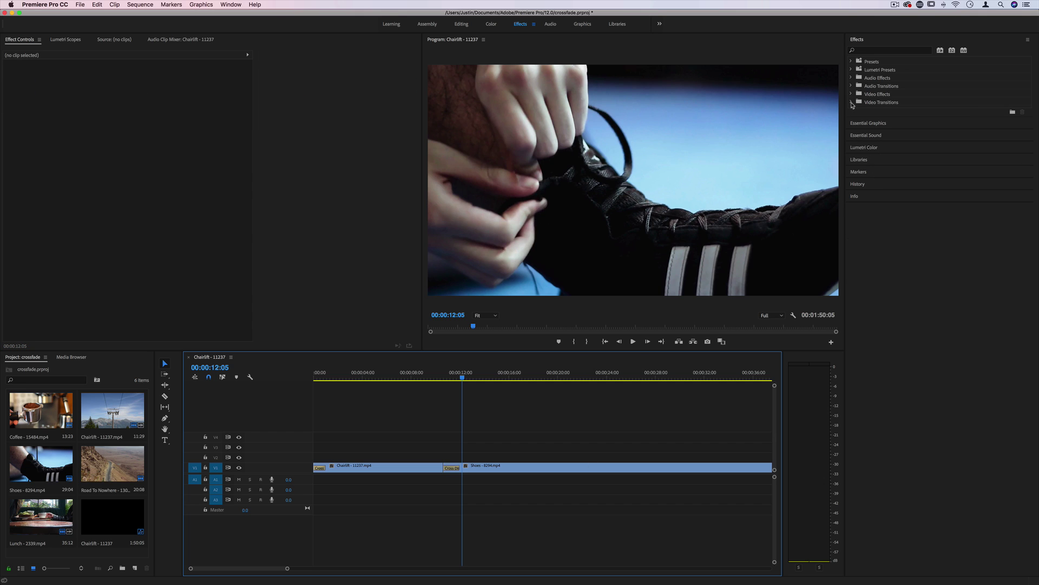
Expand the Dissolve video transitions, select Additive Dissolve, and view the middle of the existing Cross Dissolve in the sequence
click(852, 103)
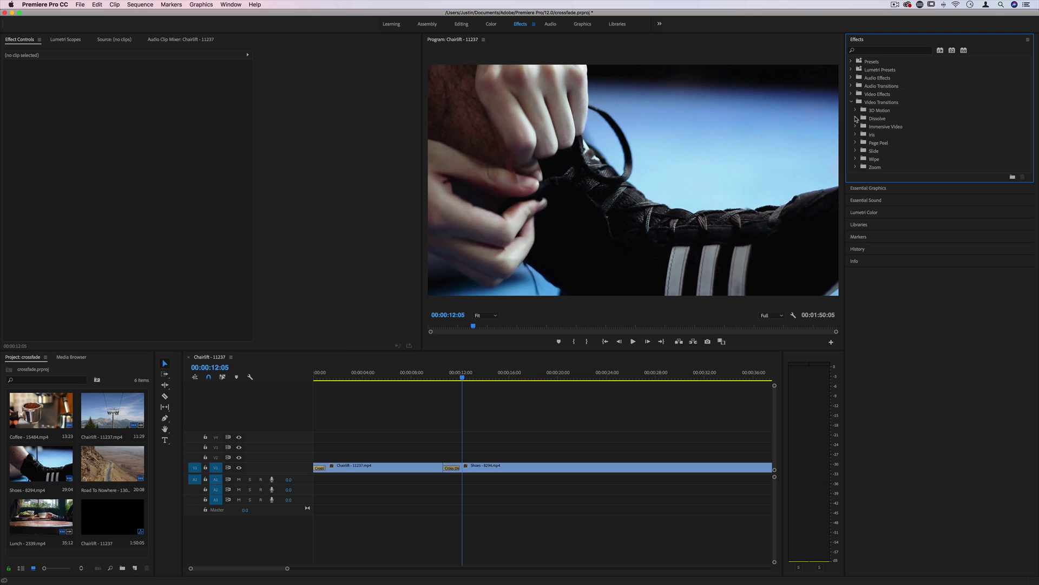
click(856, 118)
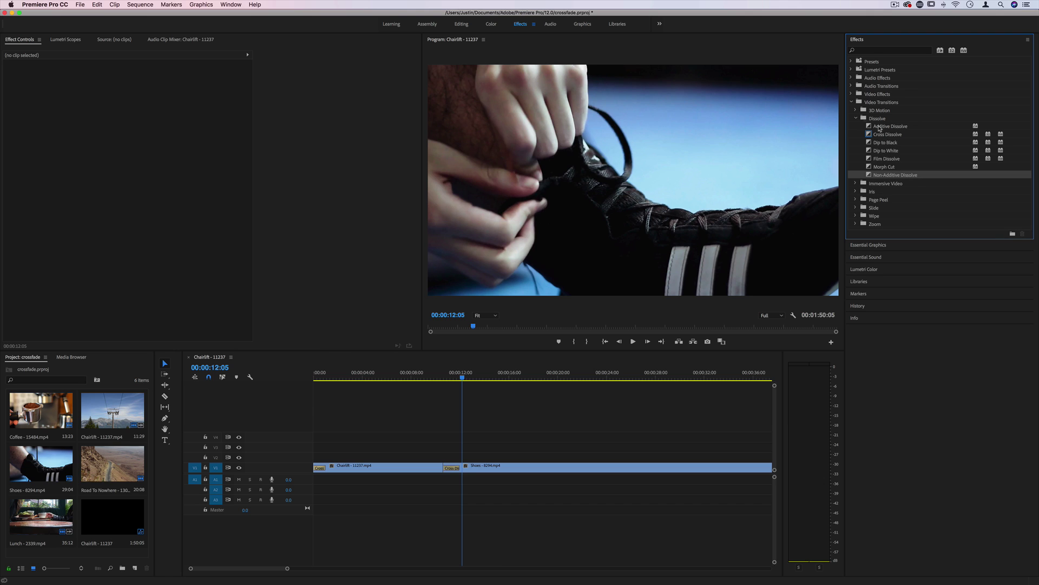
drag(880, 126, 902, 168)
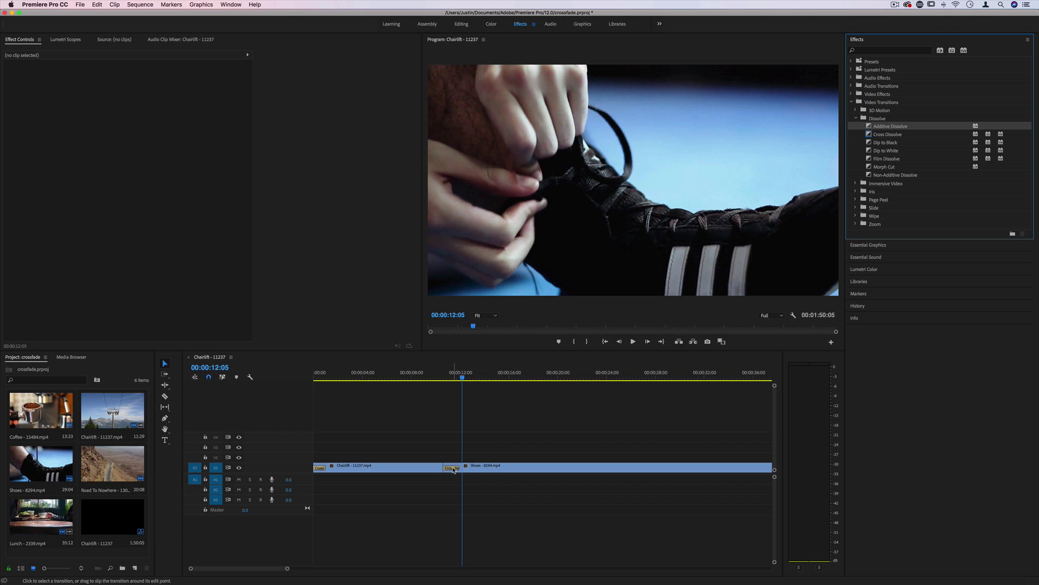
click(453, 470)
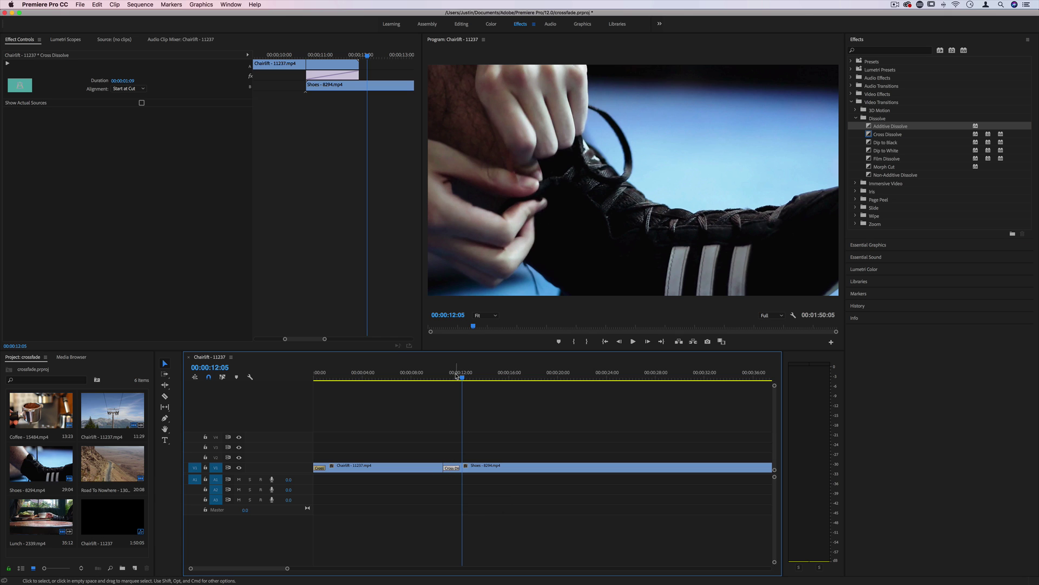
drag(457, 375, 453, 376)
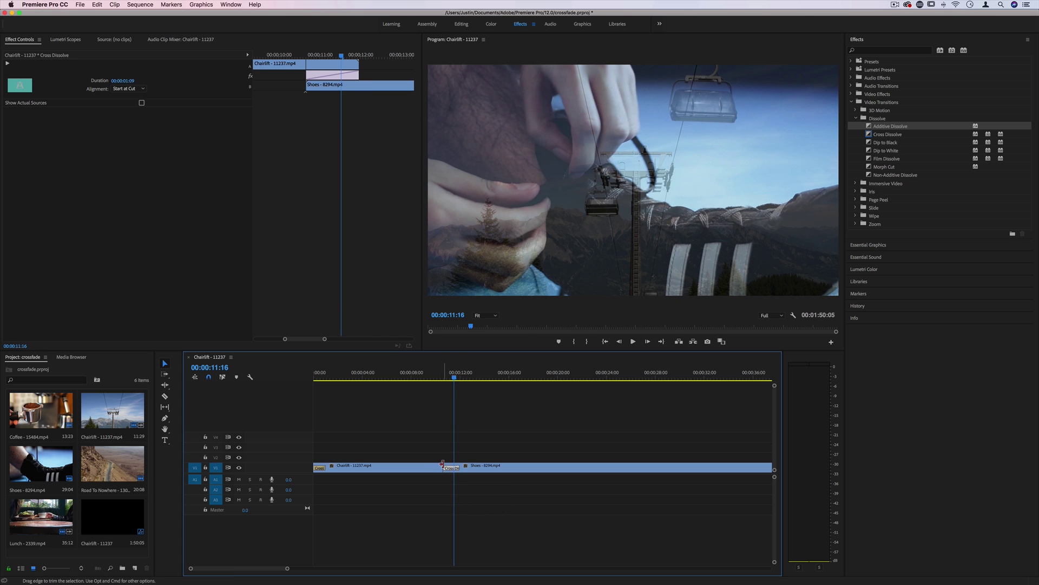
Check the transition options at the cut between the clips and the default-transition option for Additive Dissolve
right_click(443, 464)
click(476, 519)
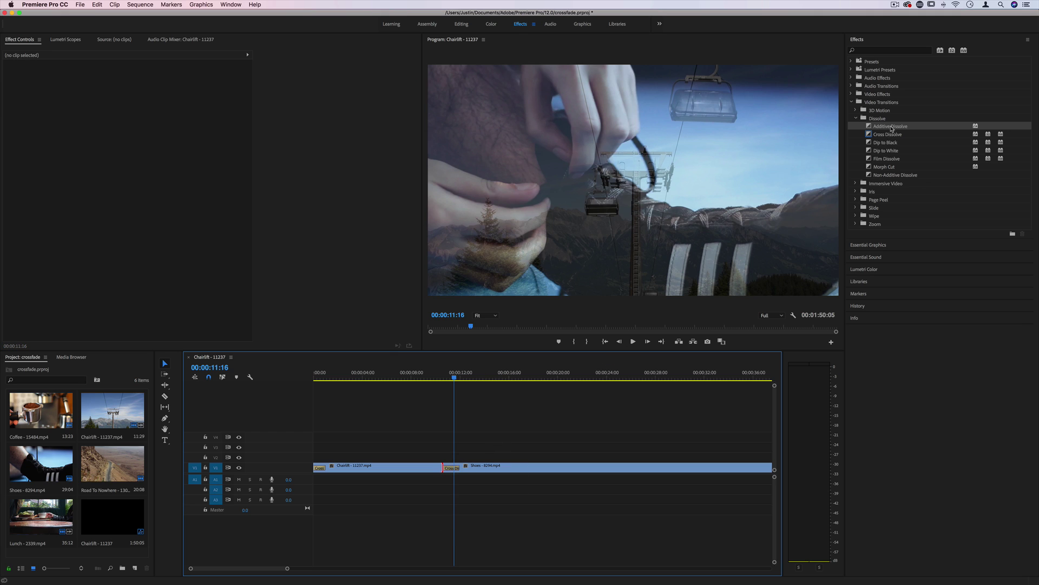
click(891, 129)
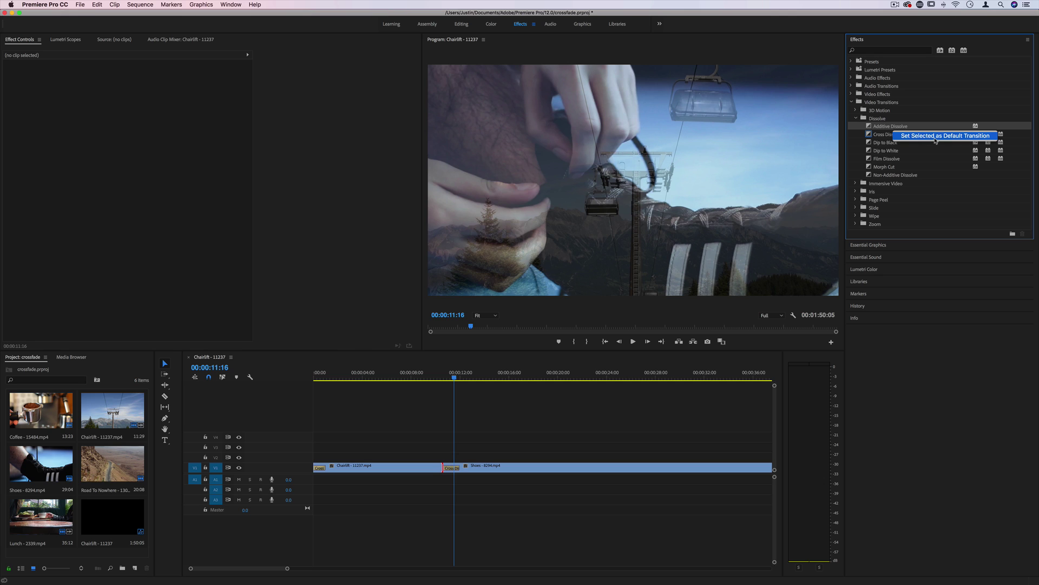
click(920, 127)
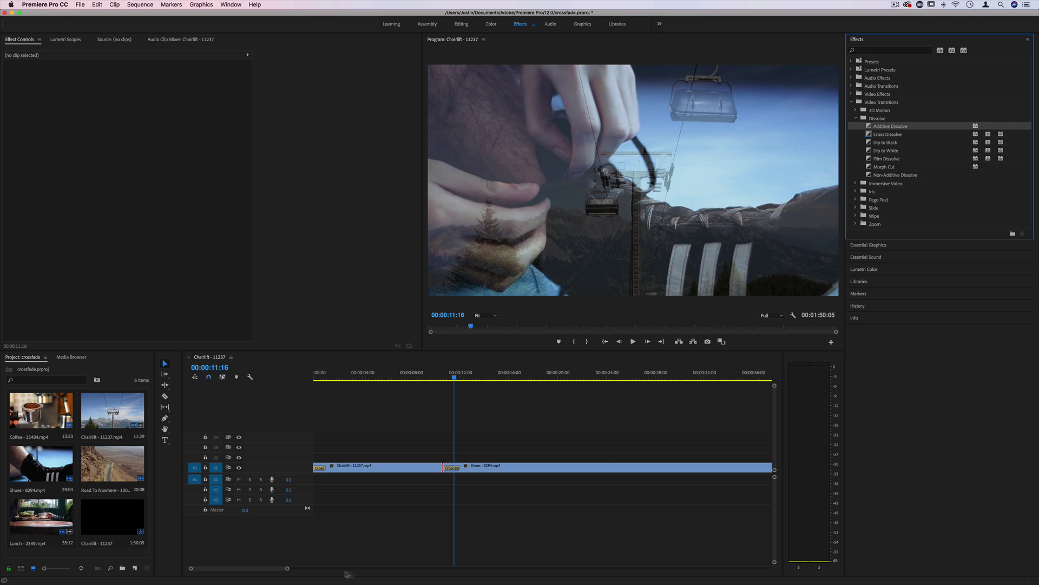
Try the default transition on the Road To Nowhere, Coffee and Lunch clips together, and check the dissolve between Coffee and Lunch
drag(287, 568, 439, 568)
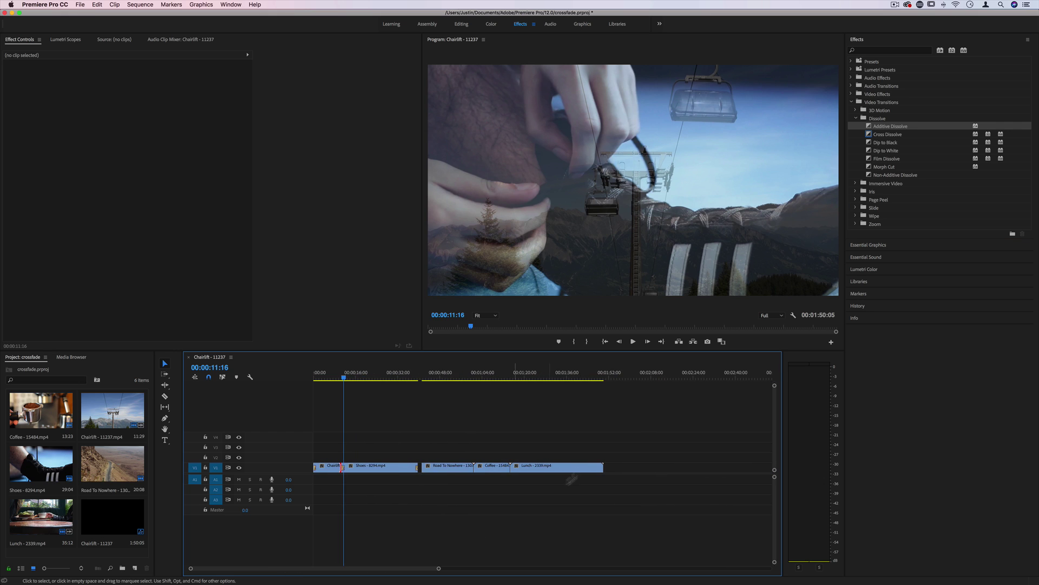
drag(651, 421, 425, 512)
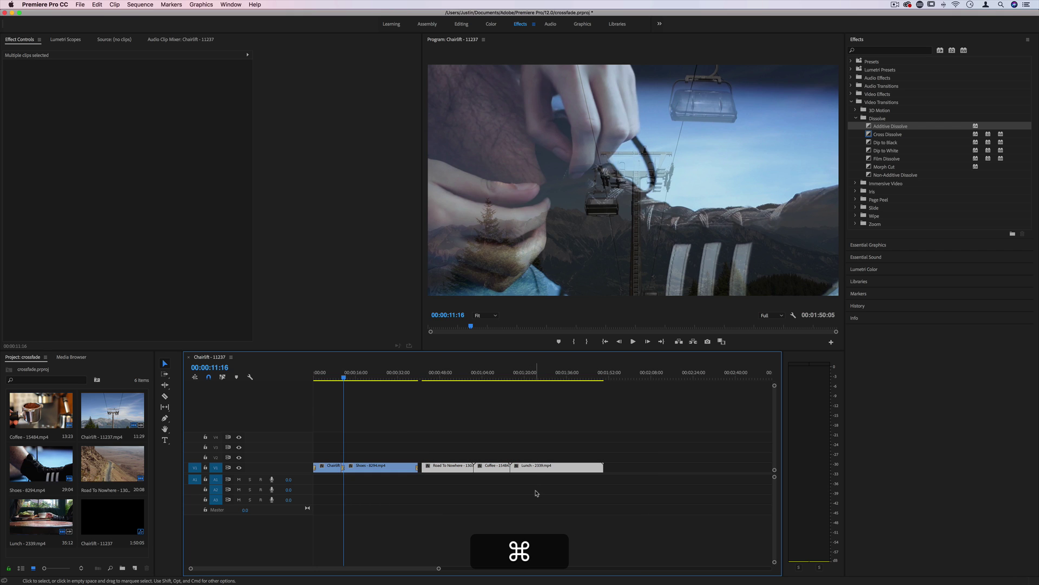
key(super+d)
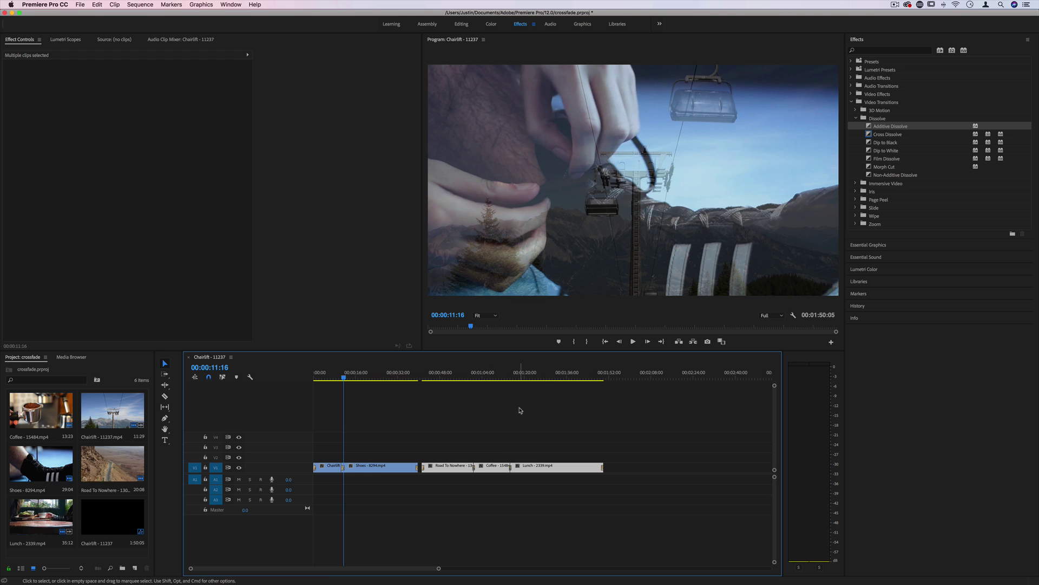
click(519, 426)
drag(474, 379, 511, 385)
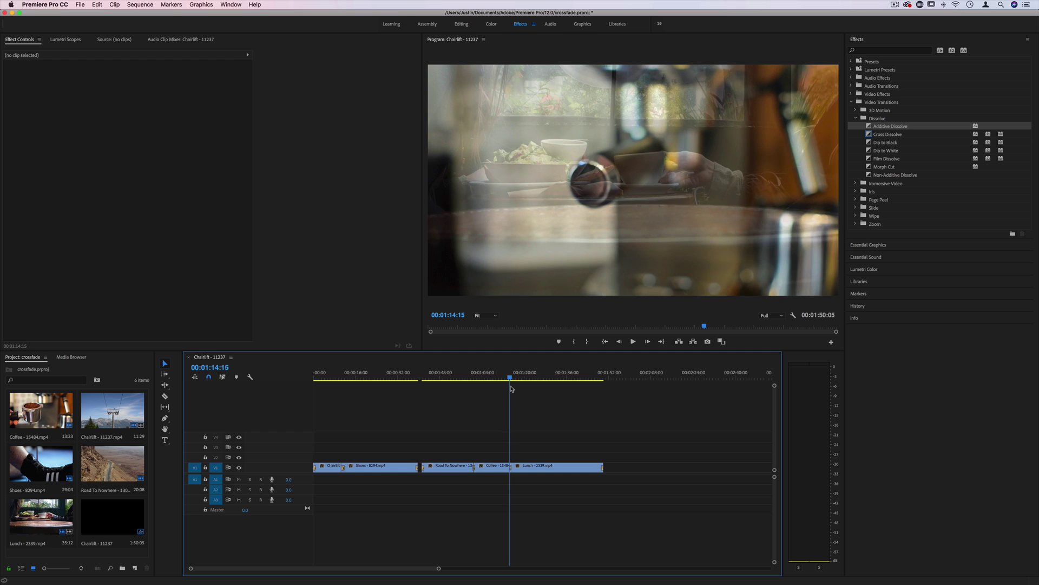
key(super+z)
Replace the Cross Dissolve between the Chairlift and Shoes clips with an Additive Dissolve
drag(358, 382, 345, 382)
drag(439, 569, 325, 569)
click(411, 468)
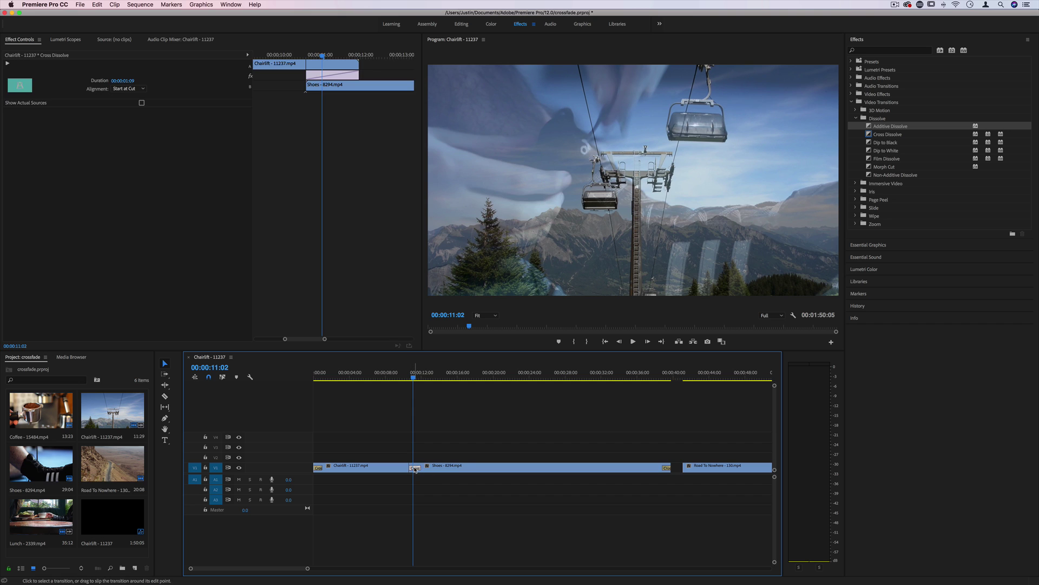
key(BackSpace)
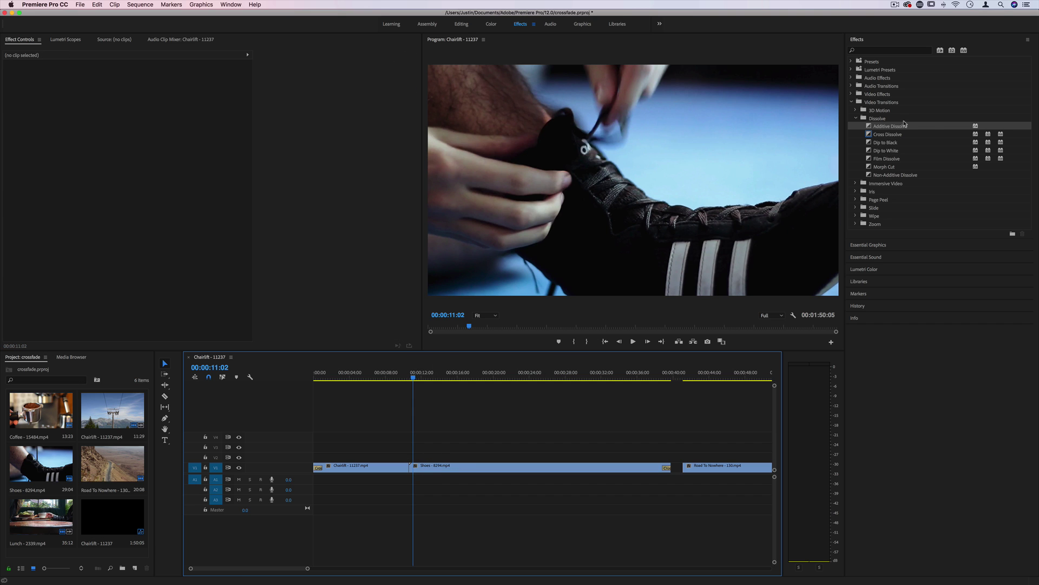
drag(904, 128, 413, 469)
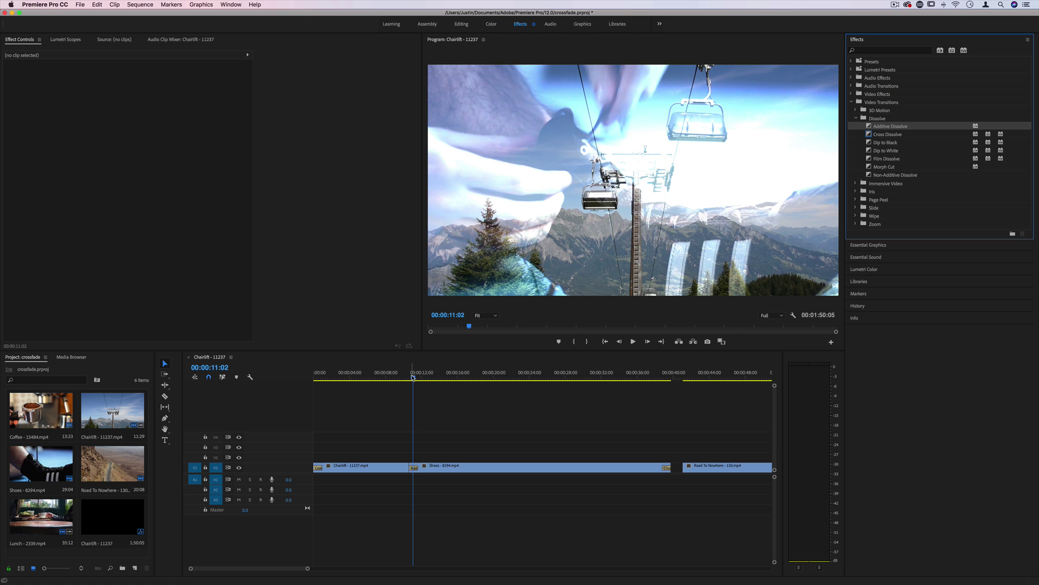
Play the Additive Dissolve from just before the cut between Chairlift and Shoes
drag(413, 377, 407, 379)
key(space)
key(space)
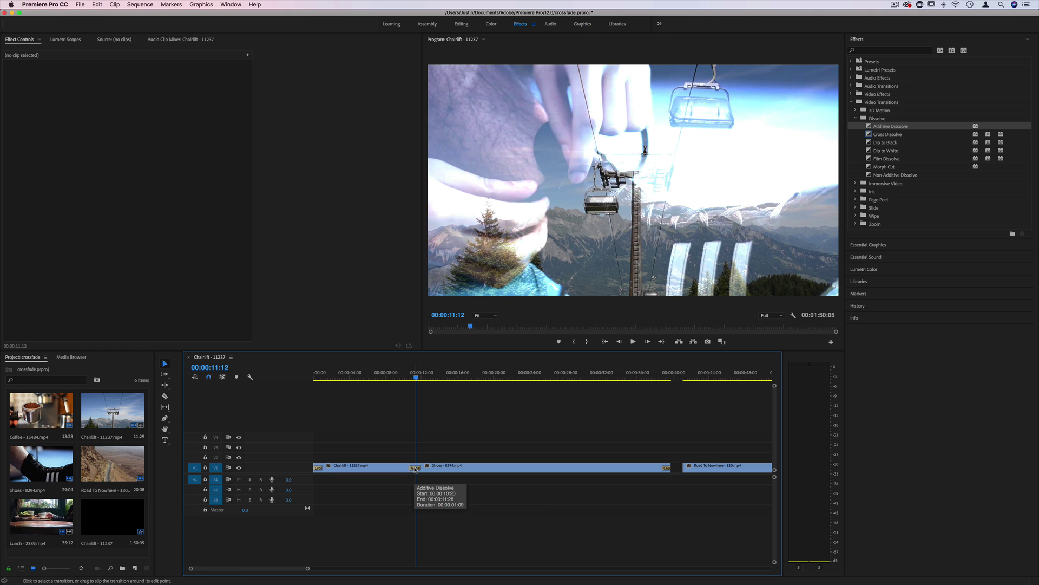
Replace the Additive Dissolve between the Chairlift and Shoes clips with the default Cross Dissolve and play it
click(416, 469)
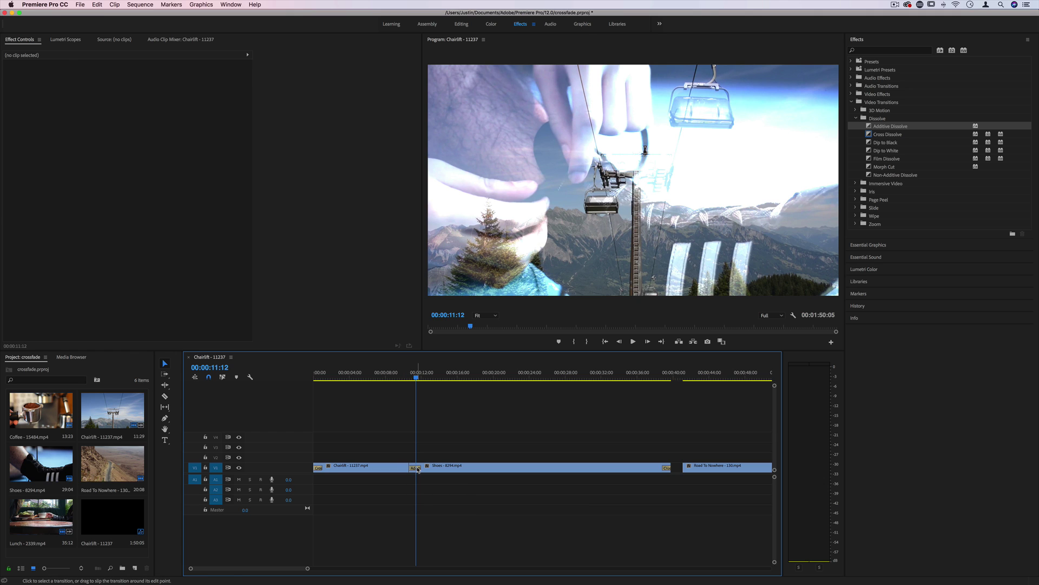
key(BackSpace)
drag(428, 448, 391, 491)
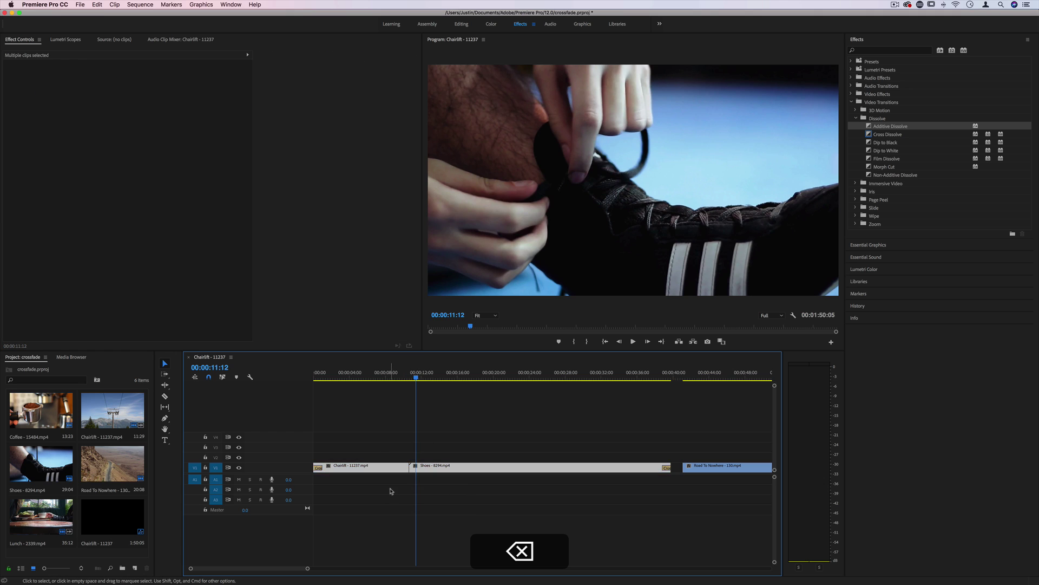
key(super+d)
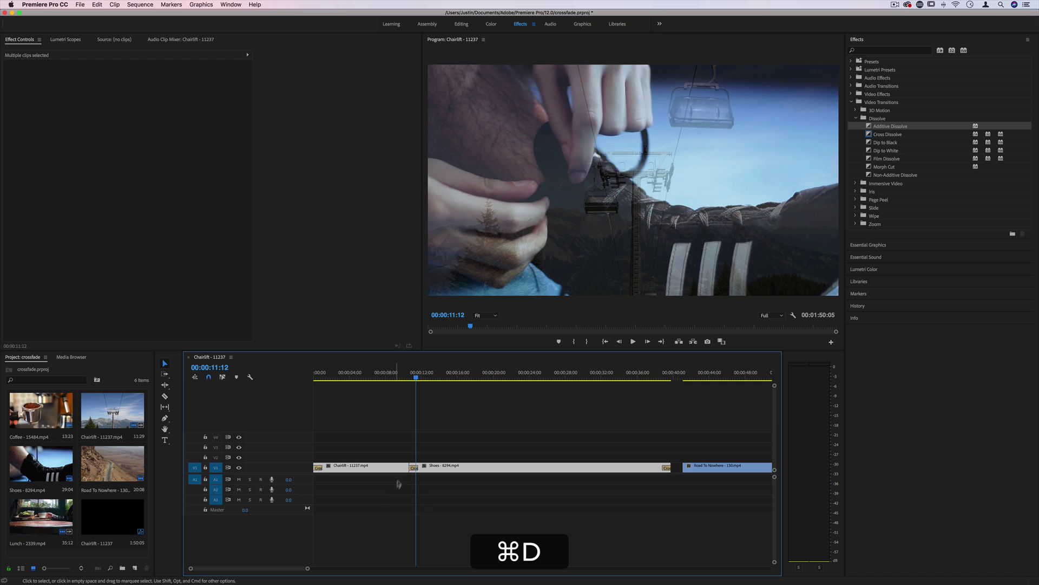
click(407, 376)
key(space)
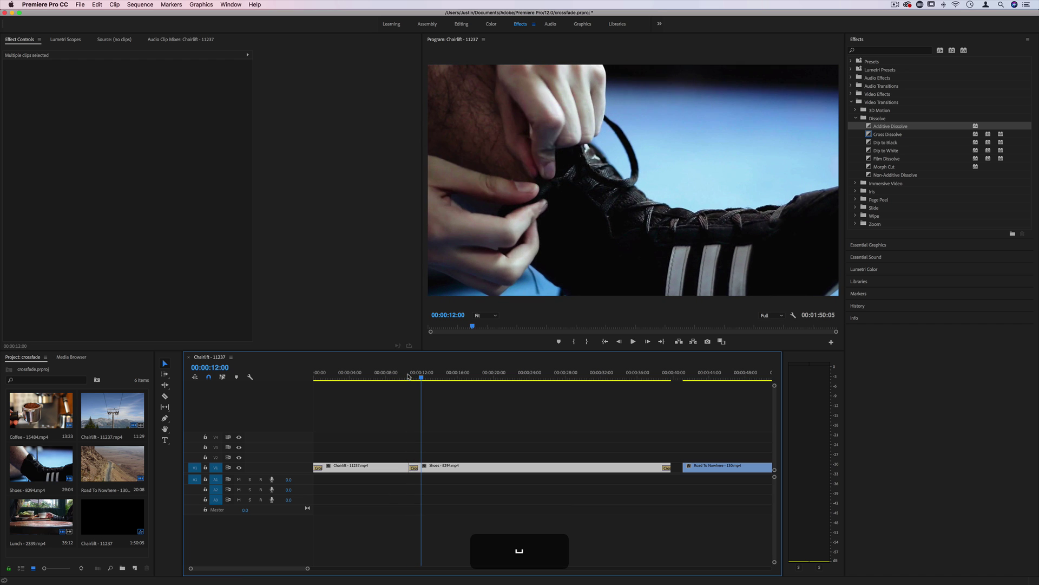
Overlap the Chairlift clip on V2 with the start of Shoes on V1, ending Chairlift with a 00:00:05:20 Cross Dissolve
mouse_move(425, 466)
mouse_down()
mouse_move(425, 456)
mouse_move(400, 469)
mouse_move(442, 461)
mouse_move(412, 452)
mouse_up()
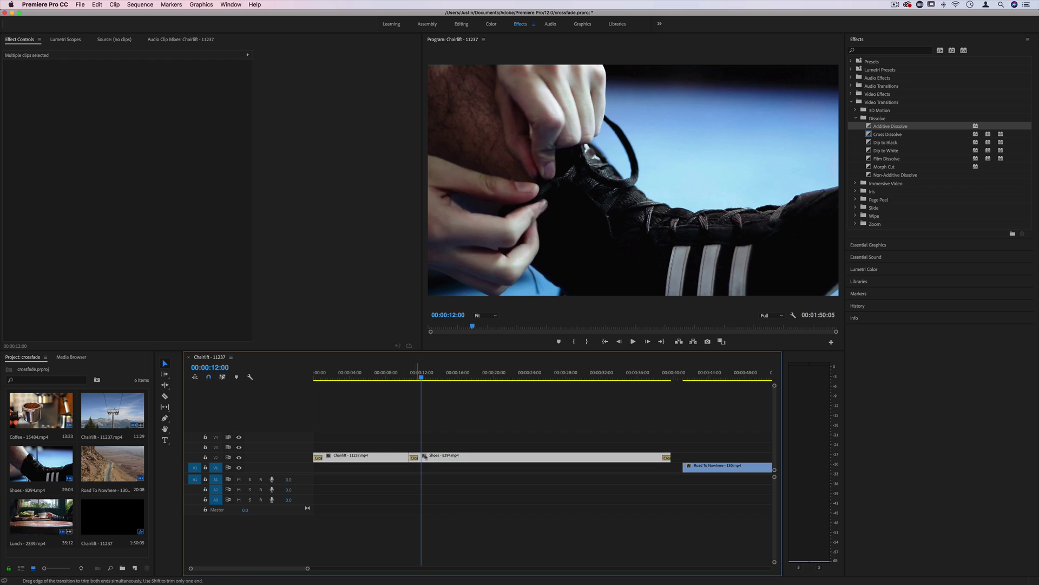
key(super+z)
right_click(458, 457)
click(490, 506)
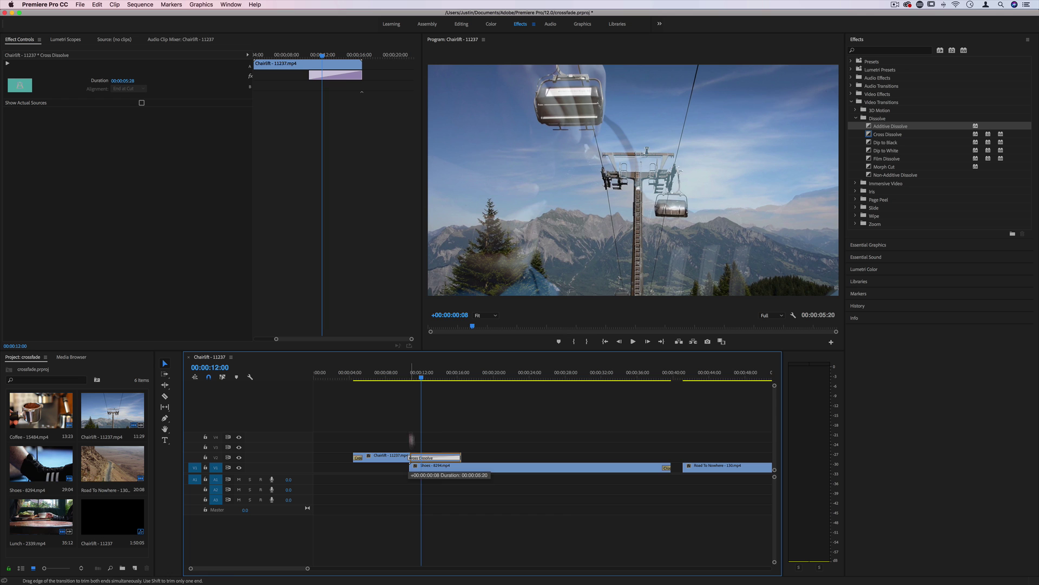
Play and scrub through the long Cross Dissolve where the Chairlift clip overlaps the Shoes clip
click(413, 380)
key(space)
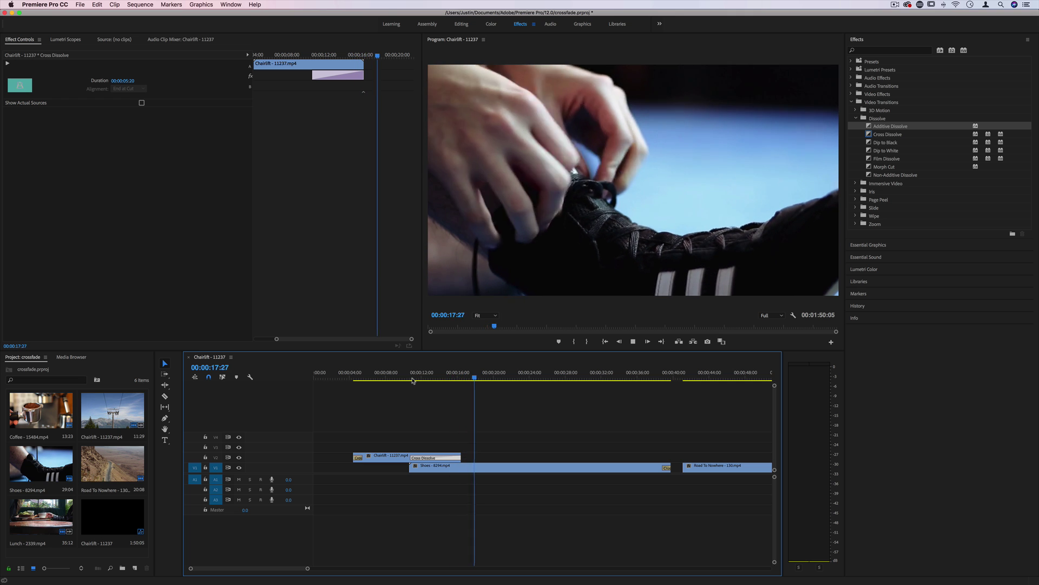
key(space)
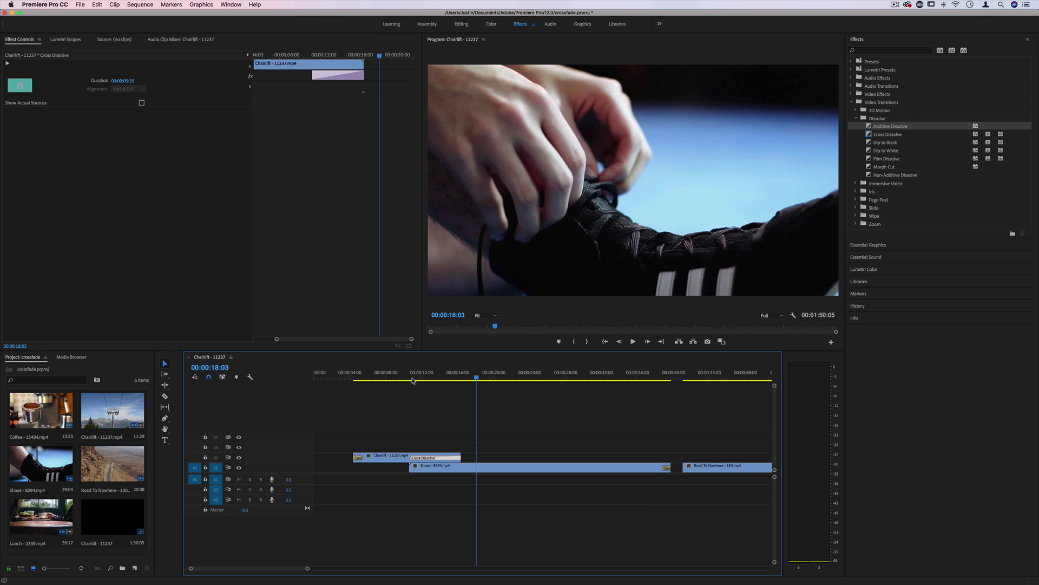
drag(412, 380, 448, 380)
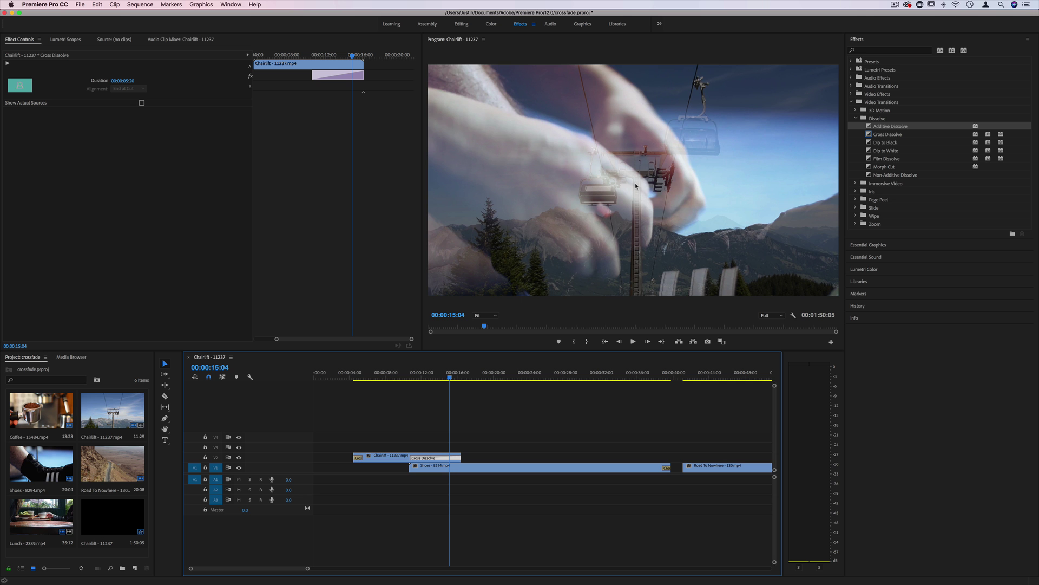
drag(422, 374, 461, 374)
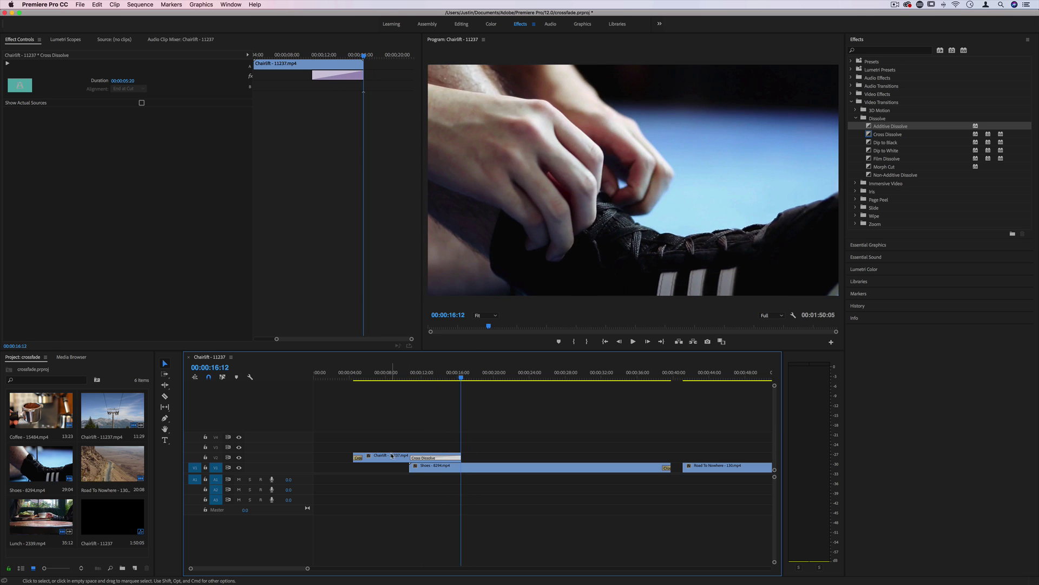
Remove the Cross Dissolve at Chairlift's end and return the clip to the sequence start on V1, ending where Shoes begins
click(394, 458)
drag(394, 458, 354, 458)
click(415, 457)
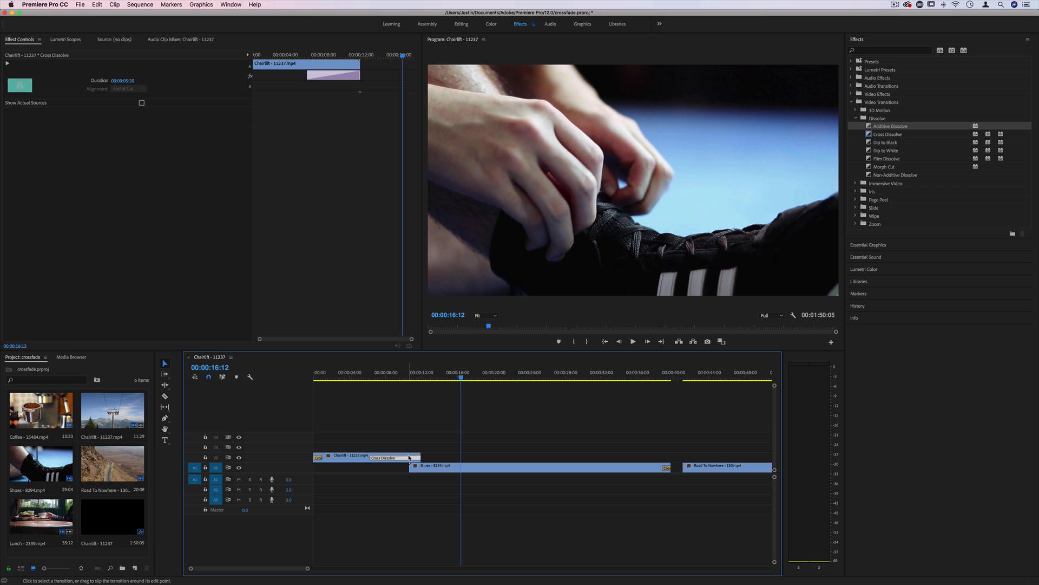
key(BackSpace)
drag(419, 456, 417, 456)
drag(408, 456, 396, 468)
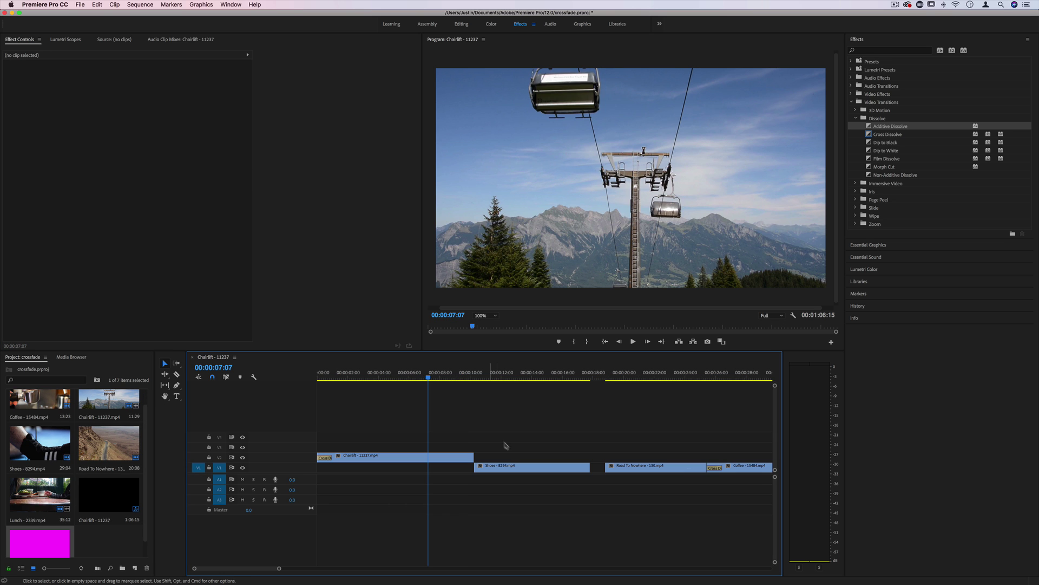
Slide the Shoes clip under the end of Chairlift and cover the overlap with a 00:00:03:00 default Cross Dissolve on Chairlift
drag(515, 470, 468, 455)
right_click(472, 456)
click(503, 502)
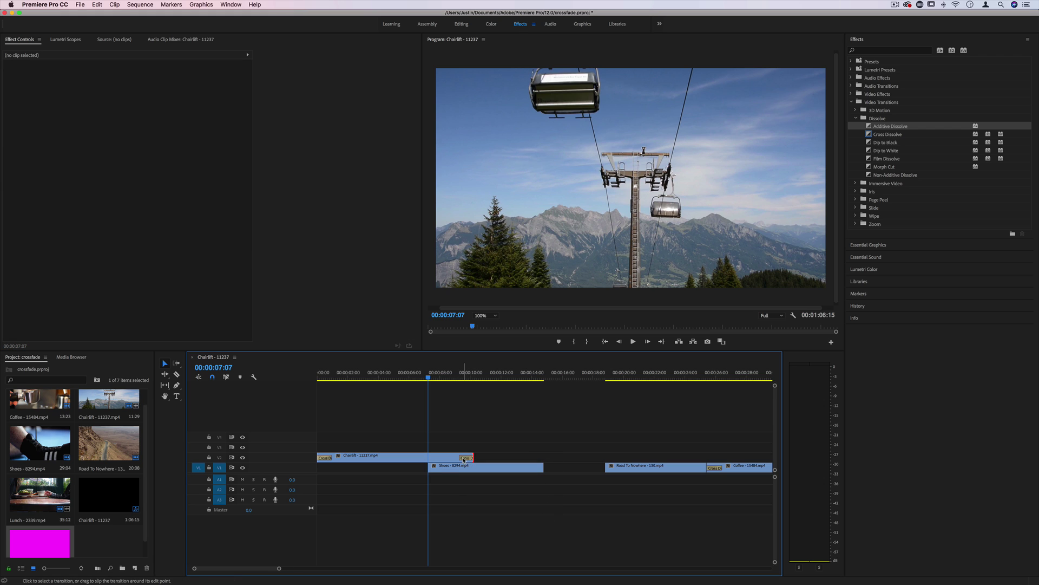
drag(461, 459, 418, 460)
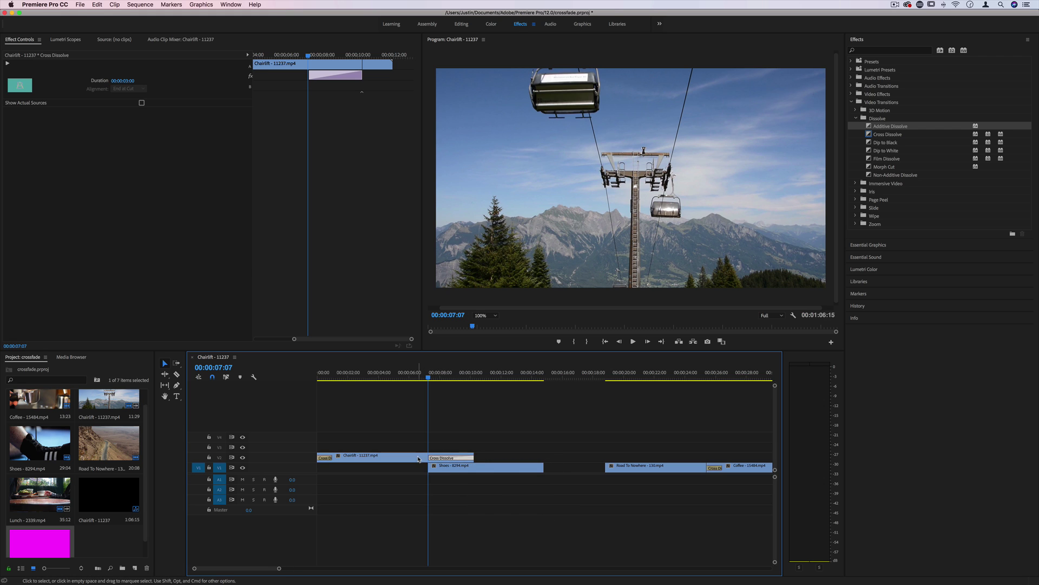
Search the effects for "blur" and apply Gaussian Blur to the Chairlift clip
click(419, 459)
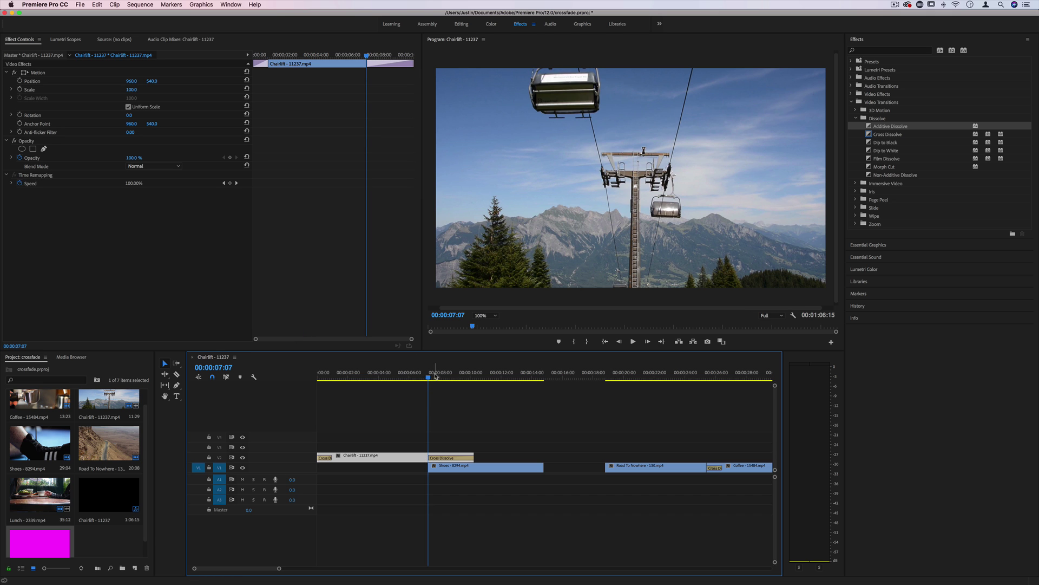
drag(436, 376, 440, 378)
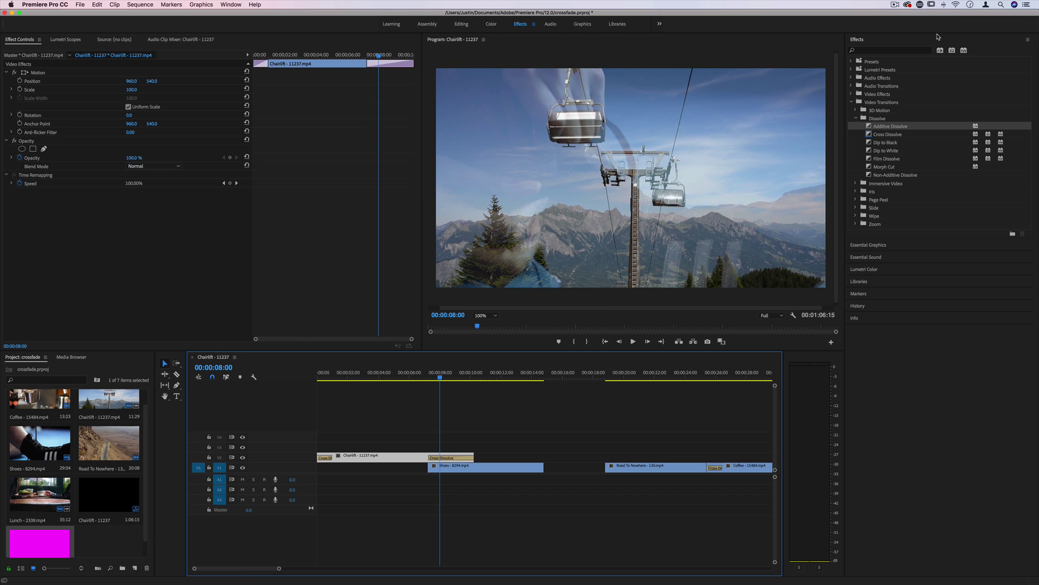
click(895, 50)
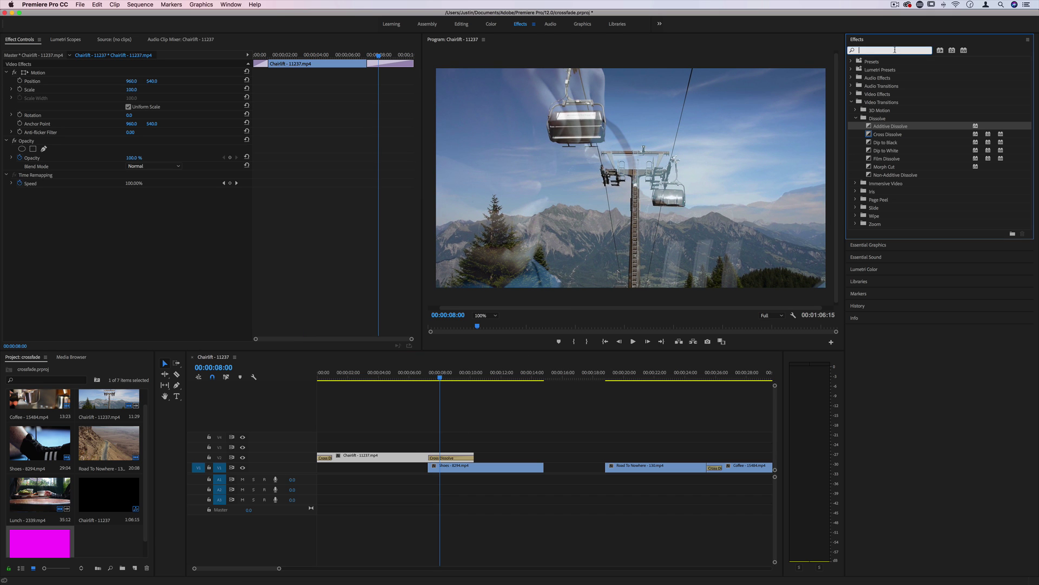
text(blur)
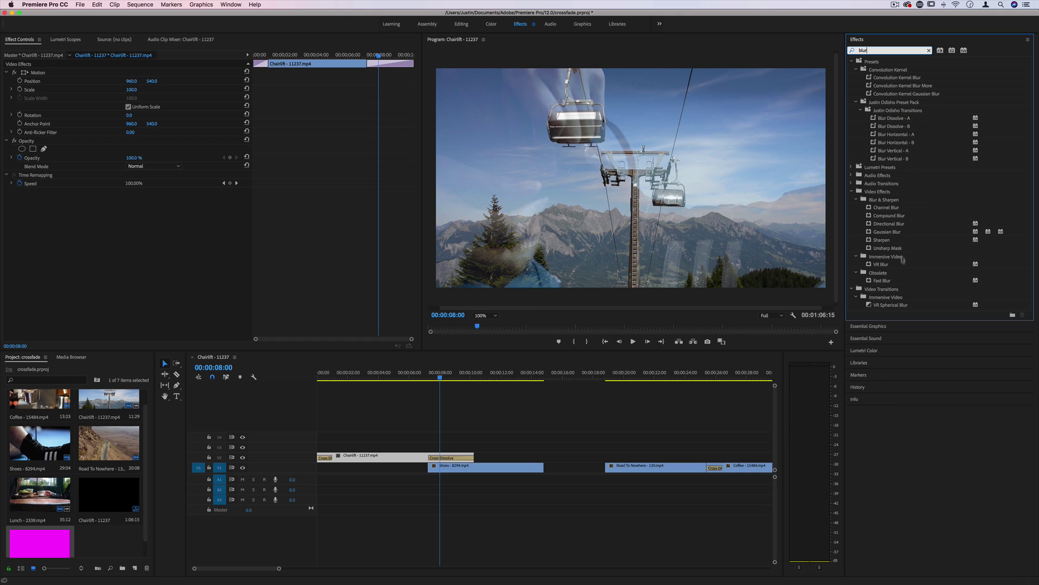
drag(897, 234, 395, 456)
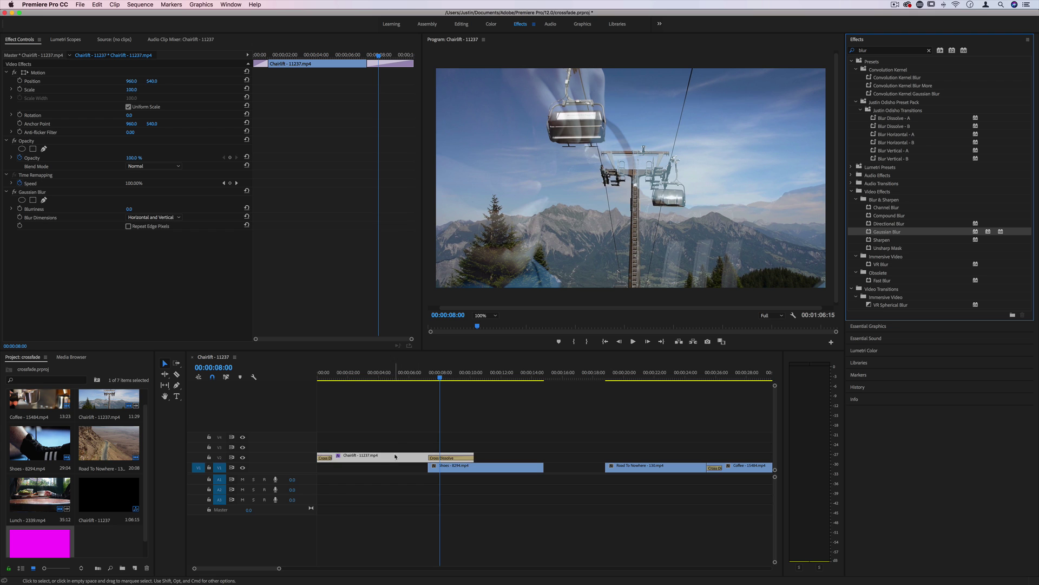
Keyframe the Gaussian Blur's Blurriness from 0.0 at 00:00:07:08 to 123.0 at the Chairlift clip's end, with Repeat Edge Pixels enabled
click(430, 380)
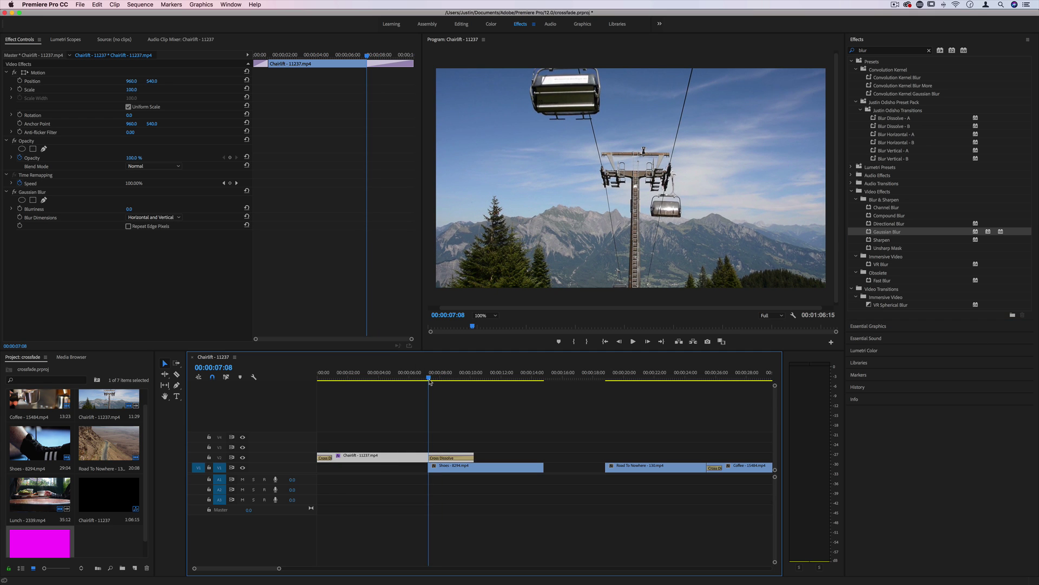
click(19, 209)
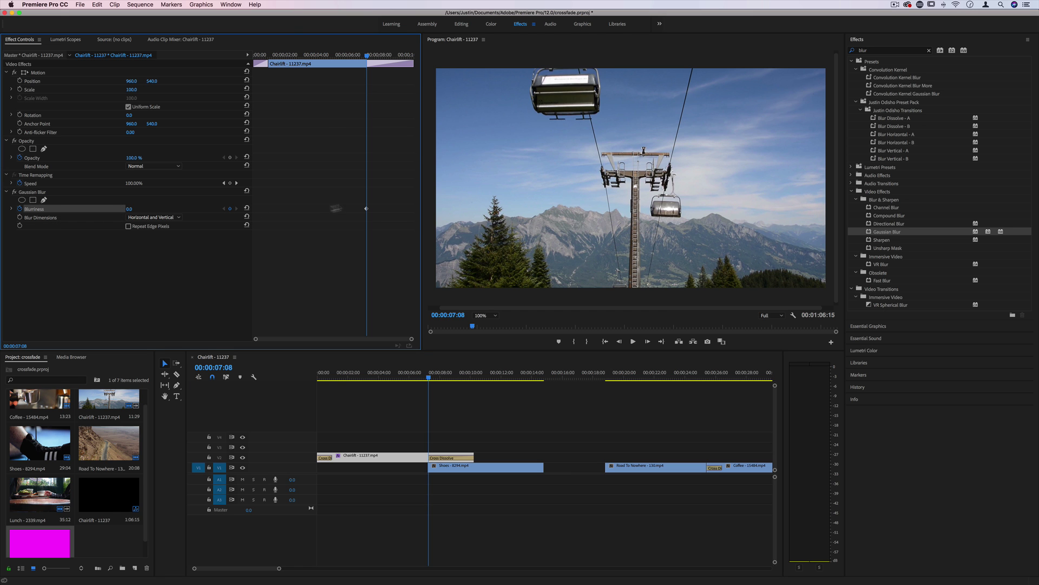
key(space)
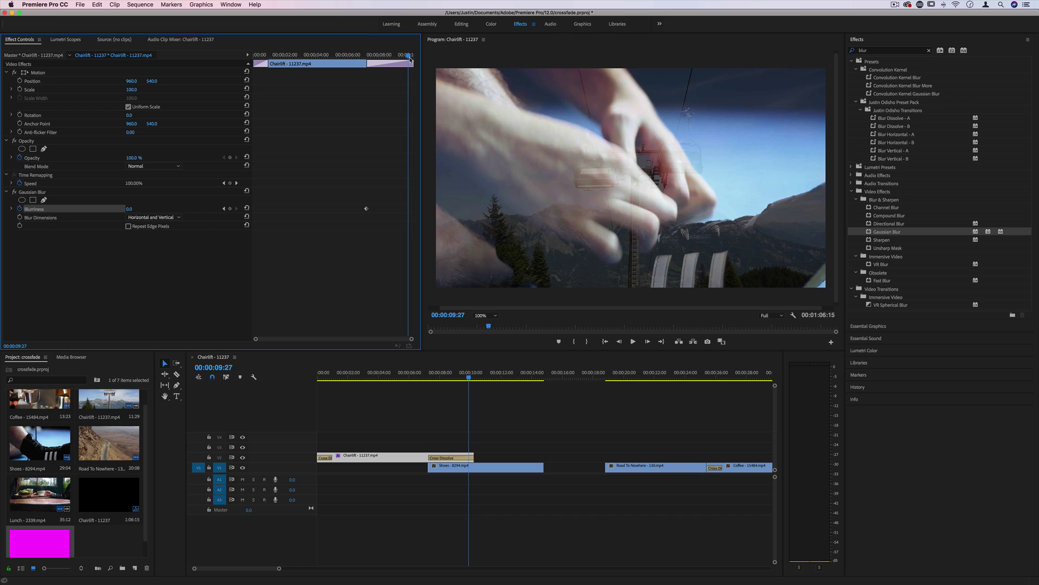
key(space)
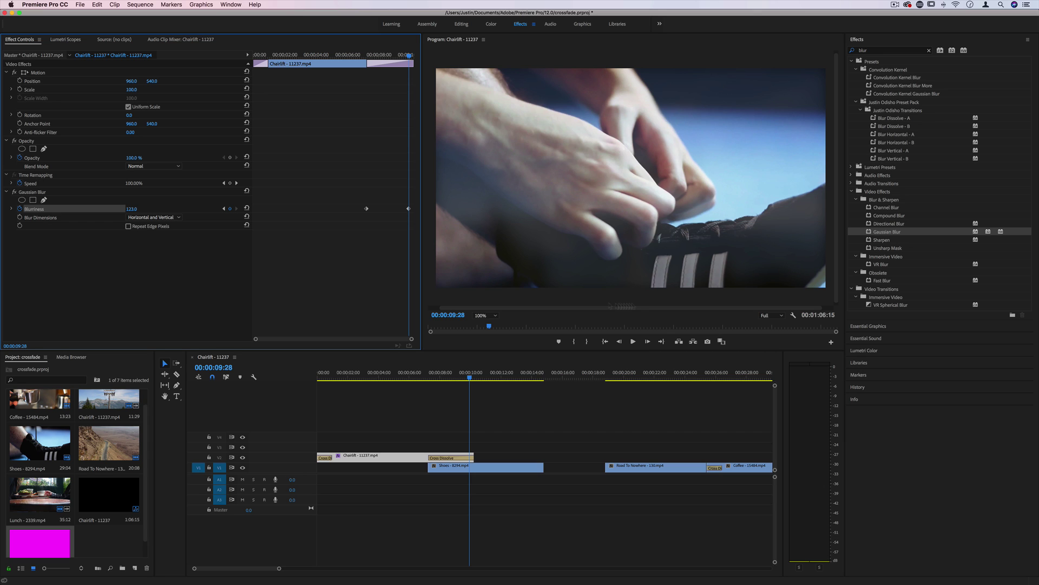
click(129, 226)
drag(409, 209, 418, 210)
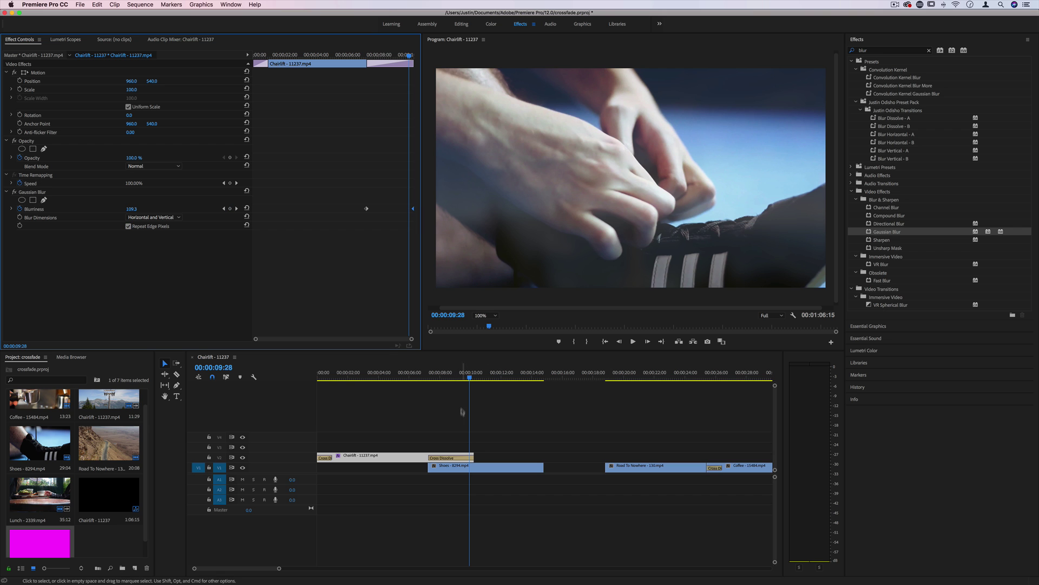
Play the blurred Cross Dissolve from the start of the overlap between Chairlift and Shoes
click(429, 378)
key(space)
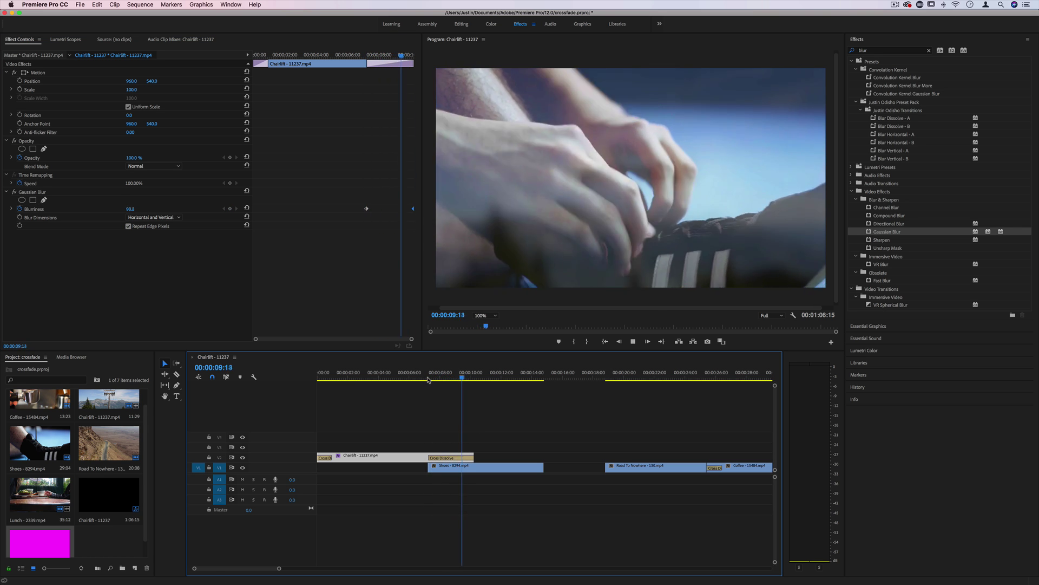
key(space)
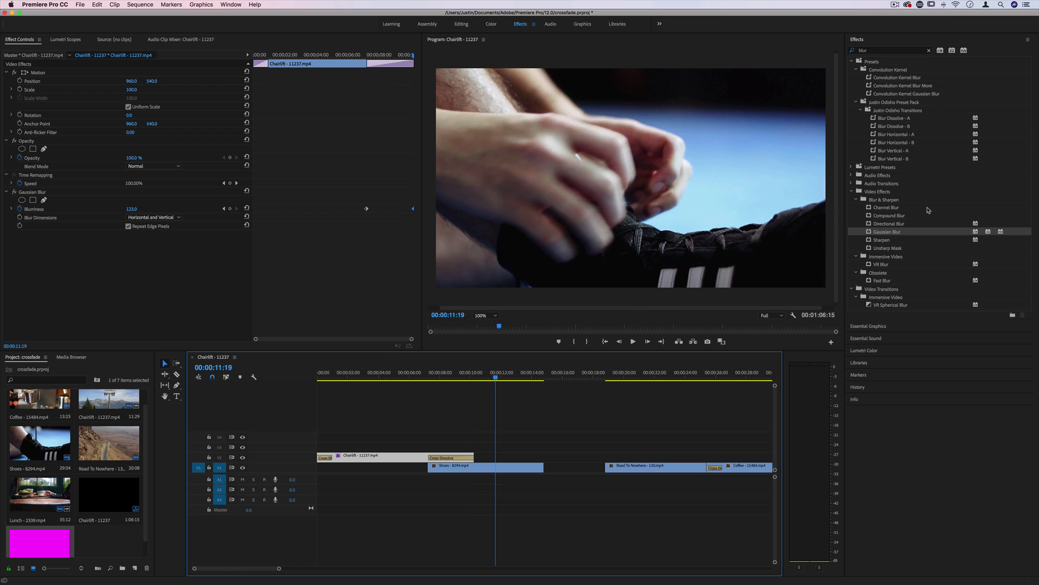
Preview a Dip to Black transition at the cut between Chairlift and Shoes, and delete it
click(915, 223)
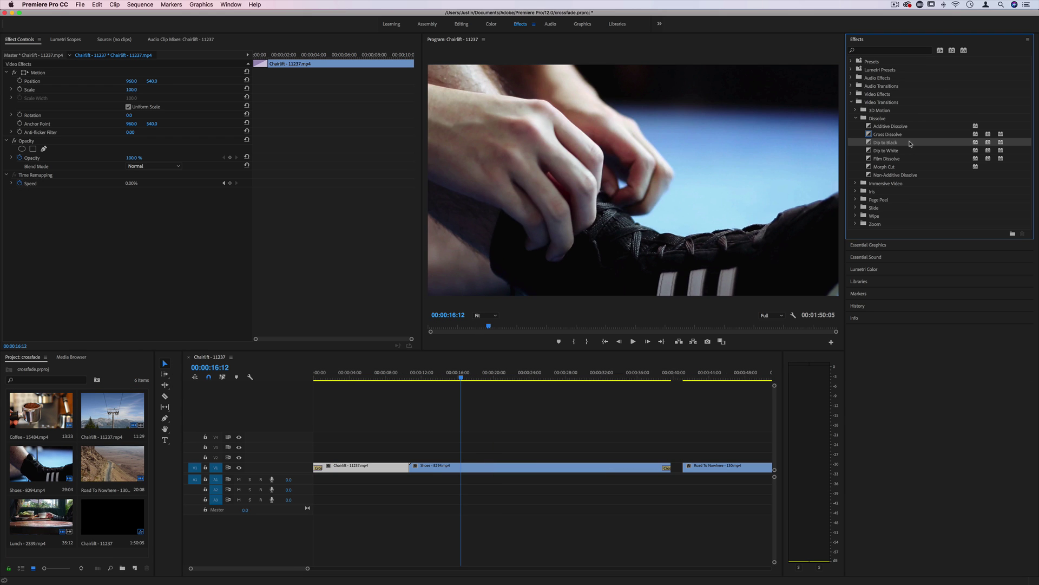
drag(910, 143, 412, 468)
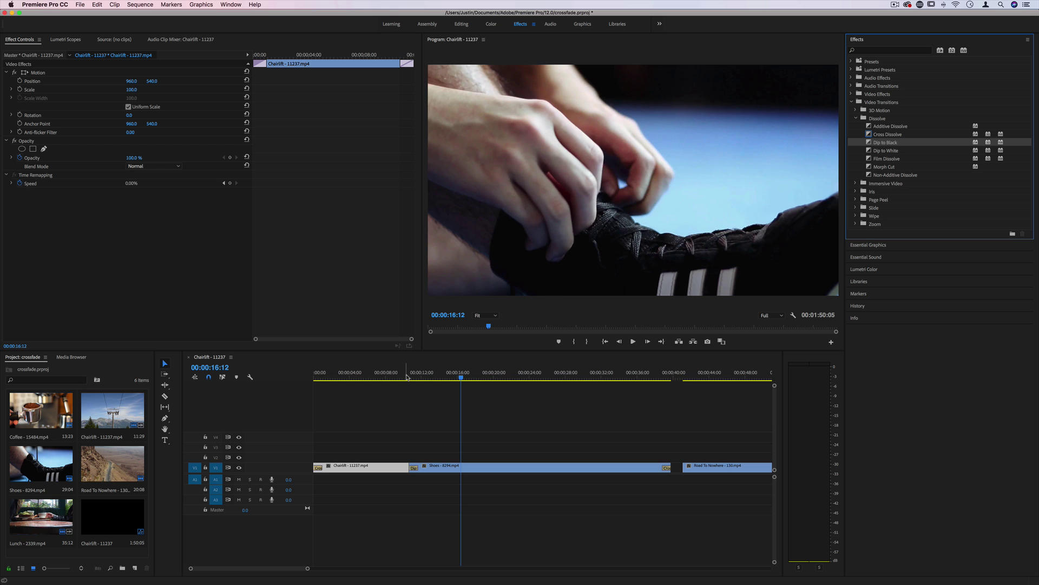
click(406, 377)
key(space)
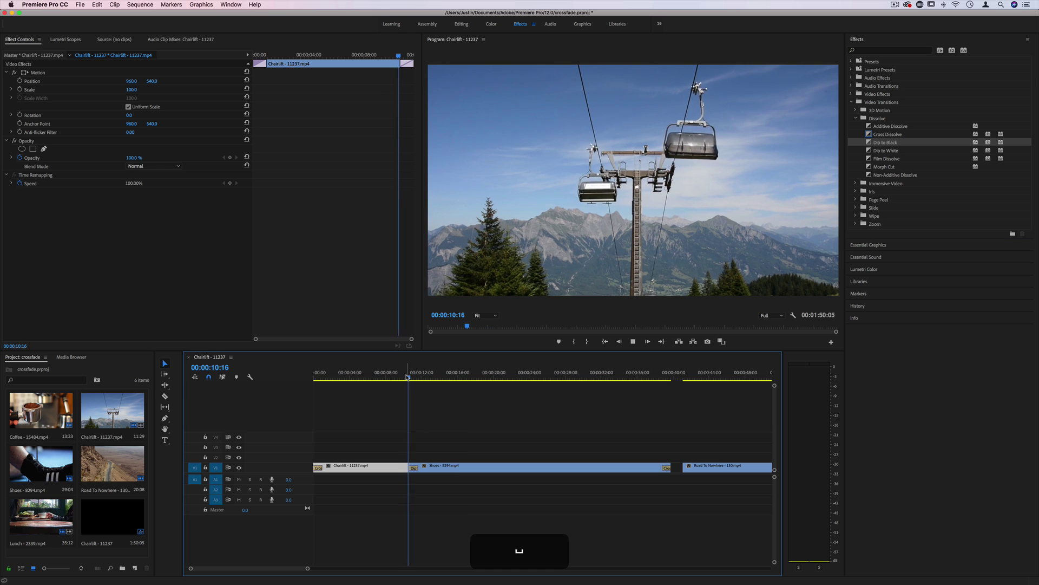
key(space)
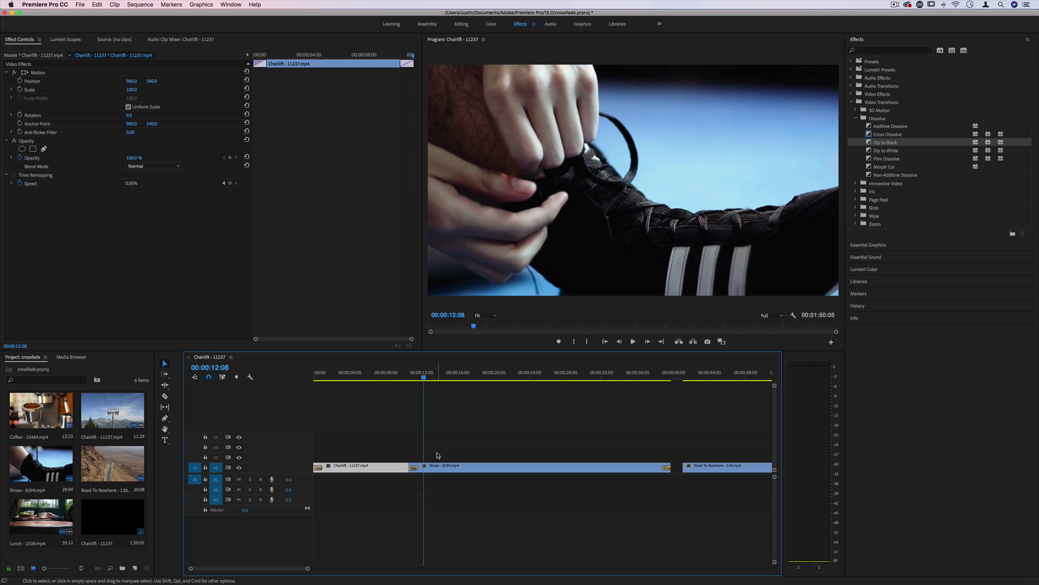
click(414, 467)
key(BackSpace)
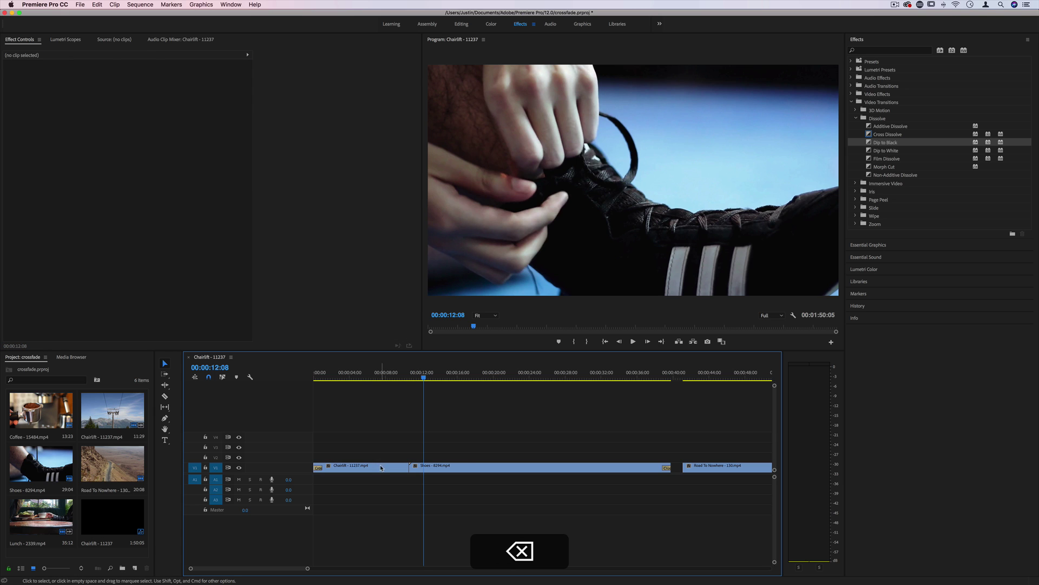
Fade out the end of the Chairlift clip with a lengthened default Cross Dissolve and play the fade
drag(363, 467, 363, 456)
right_click(407, 457)
click(448, 505)
drag(400, 458, 358, 467)
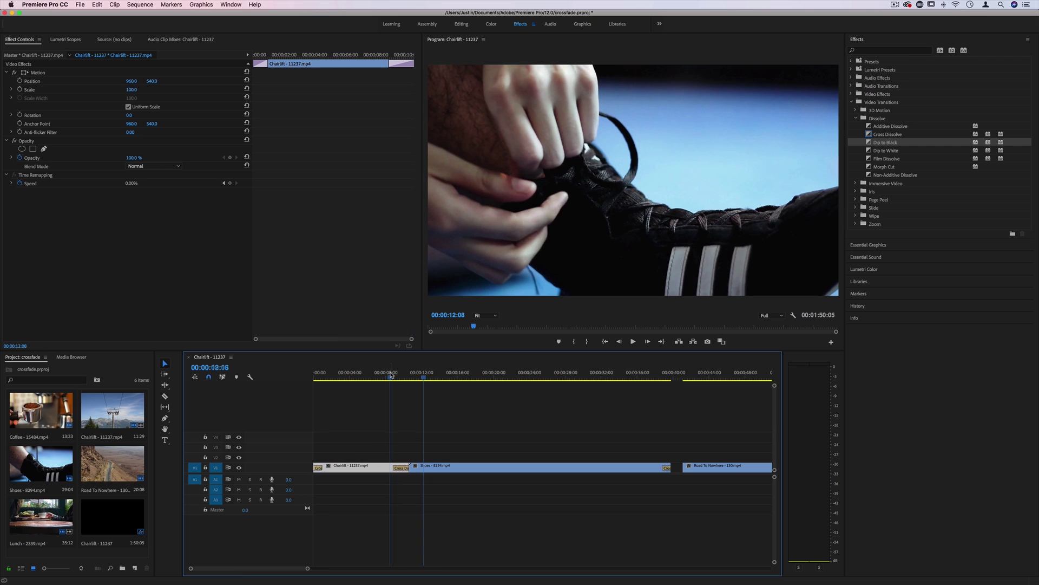
click(391, 375)
key(space)
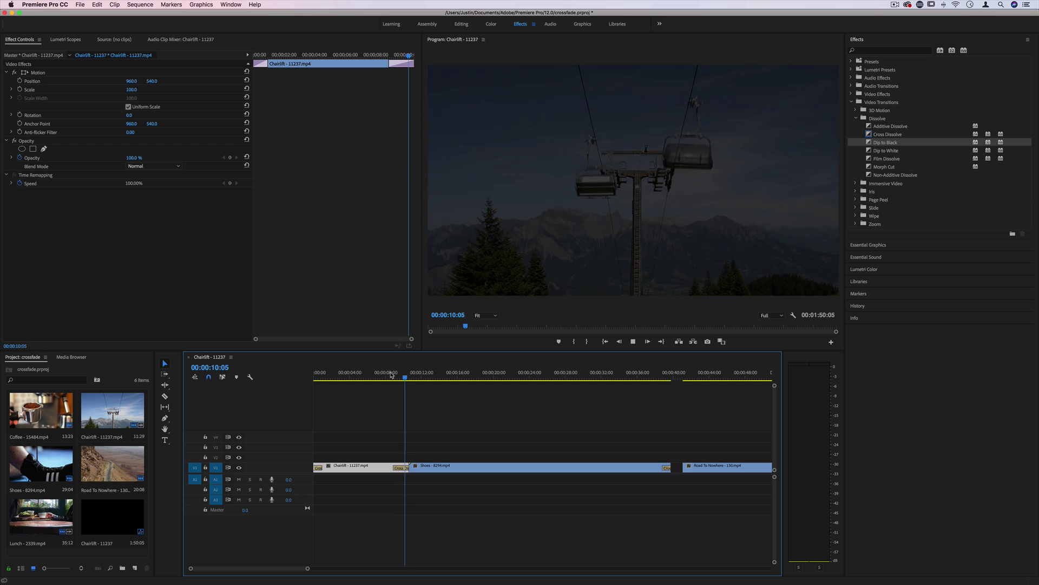
key(space)
Move the Shoes clip up to V2 with a small gap after Chairlift, and play across the gap
drag(453, 467, 459, 456)
click(401, 374)
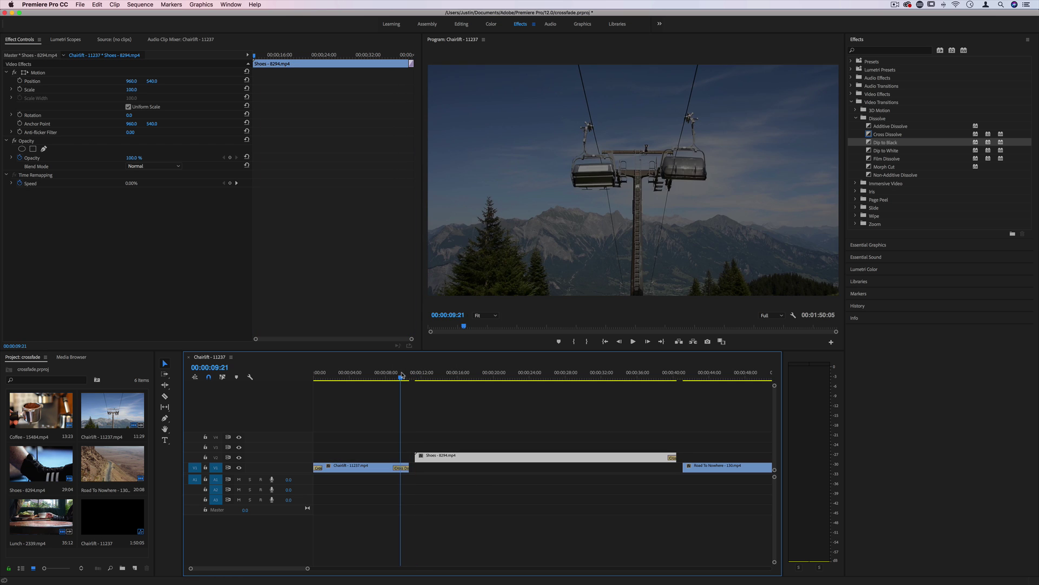
key(space)
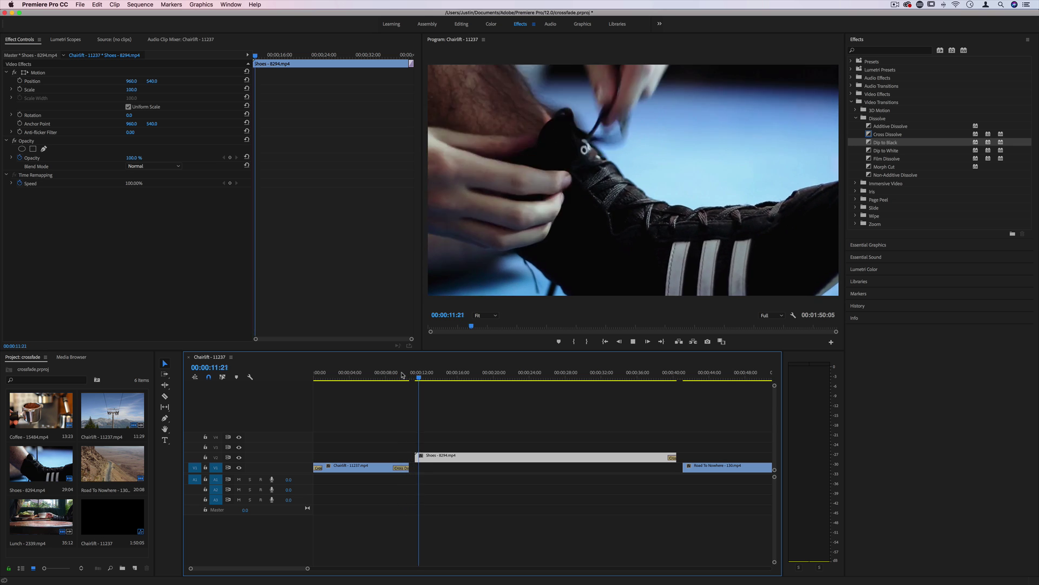
key(space)
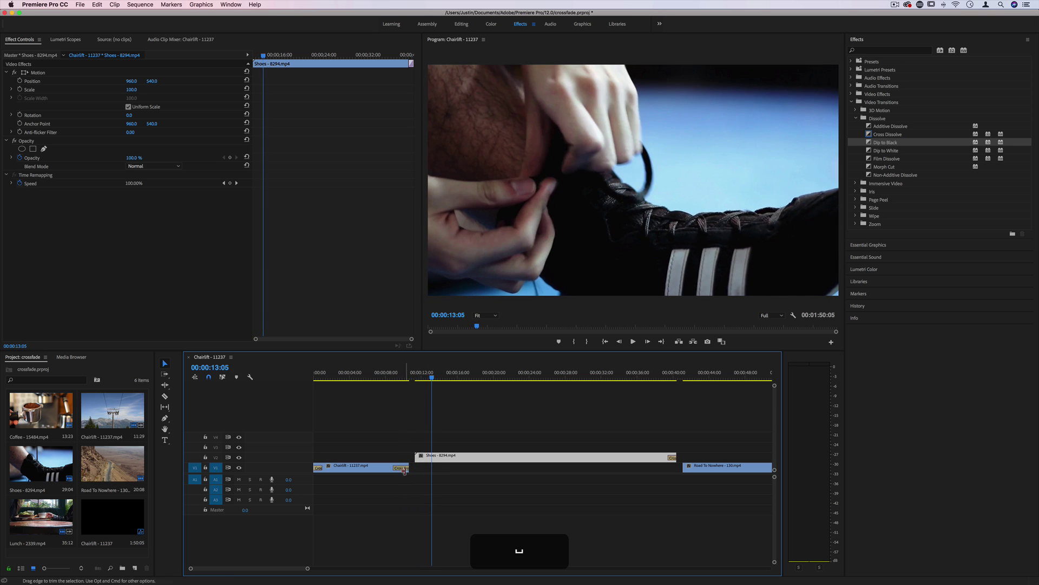
Apply the default transition to the start of the Shoes clip and play the fade-out and fade-in
right_click(417, 457)
click(455, 507)
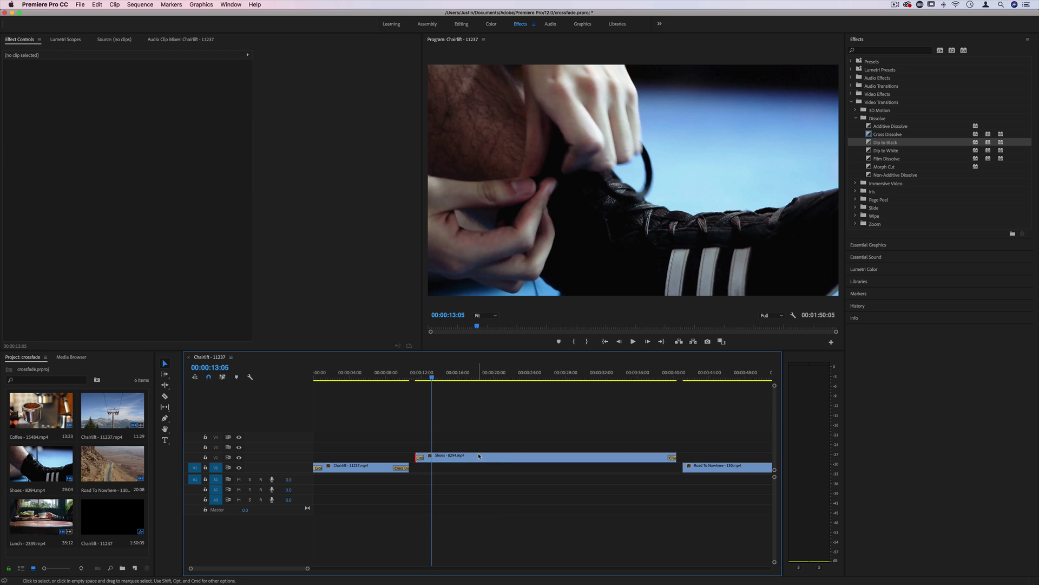
click(408, 379)
key(space)
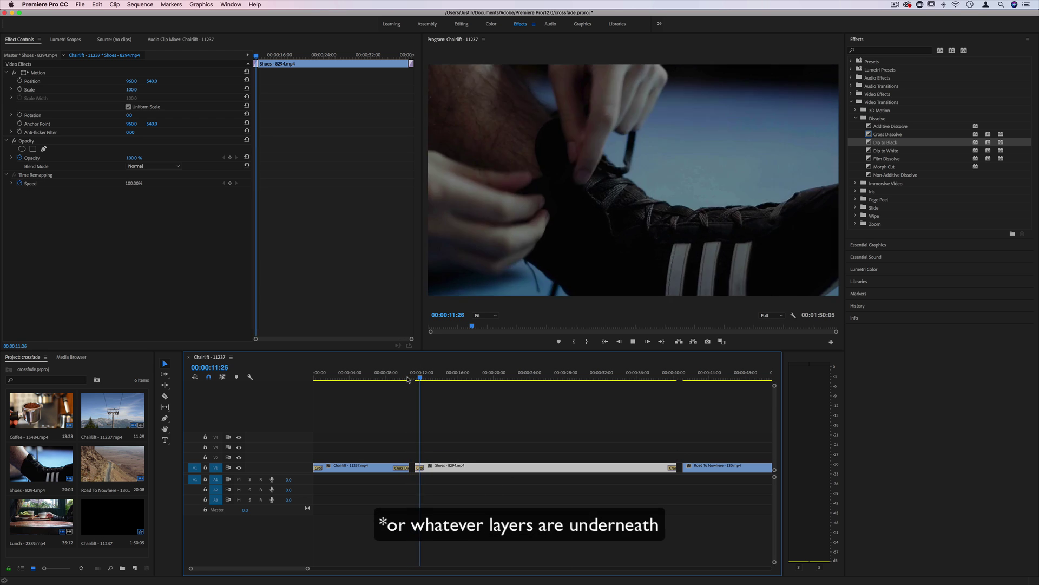
key(space)
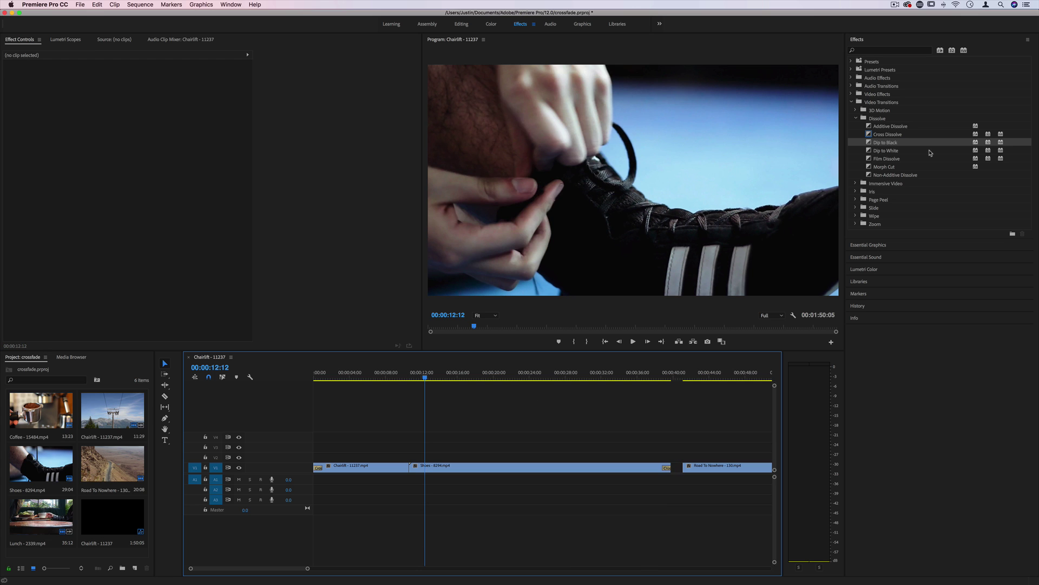
Apply Dip to White at the cut between Chairlift and Shoes and play through it
drag(924, 152, 412, 469)
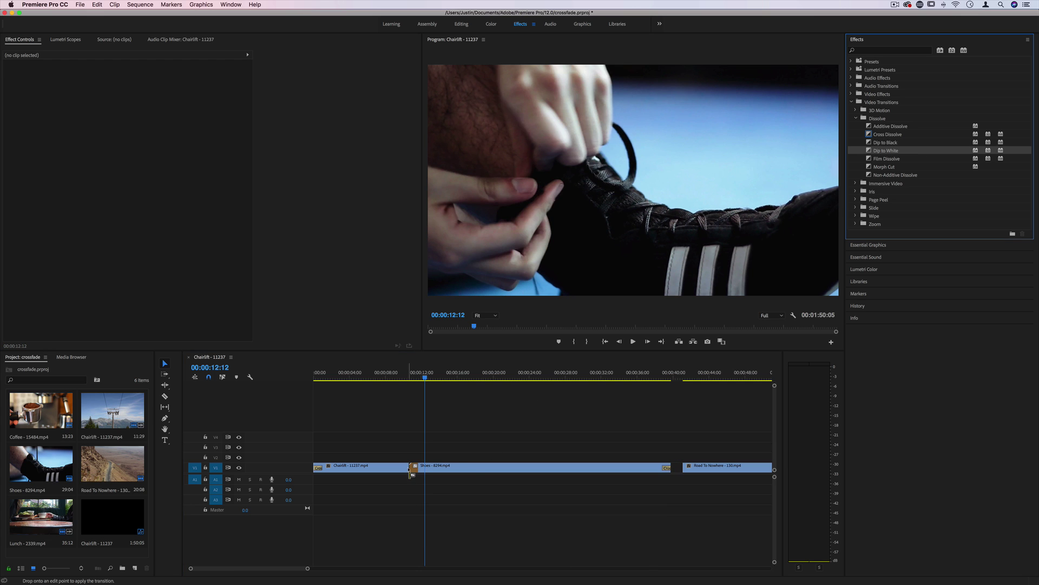
click(409, 379)
key(space)
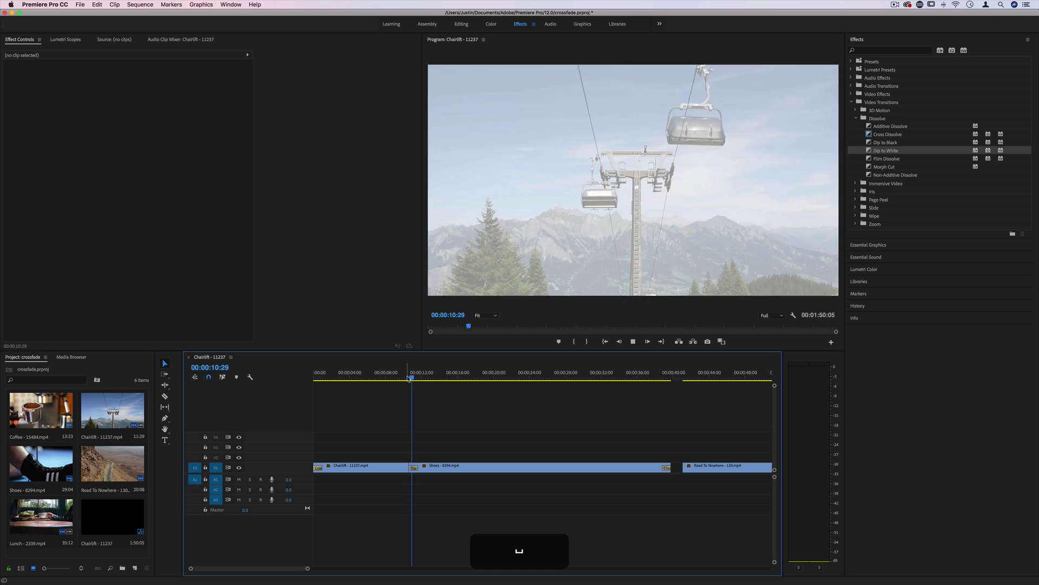
key(space)
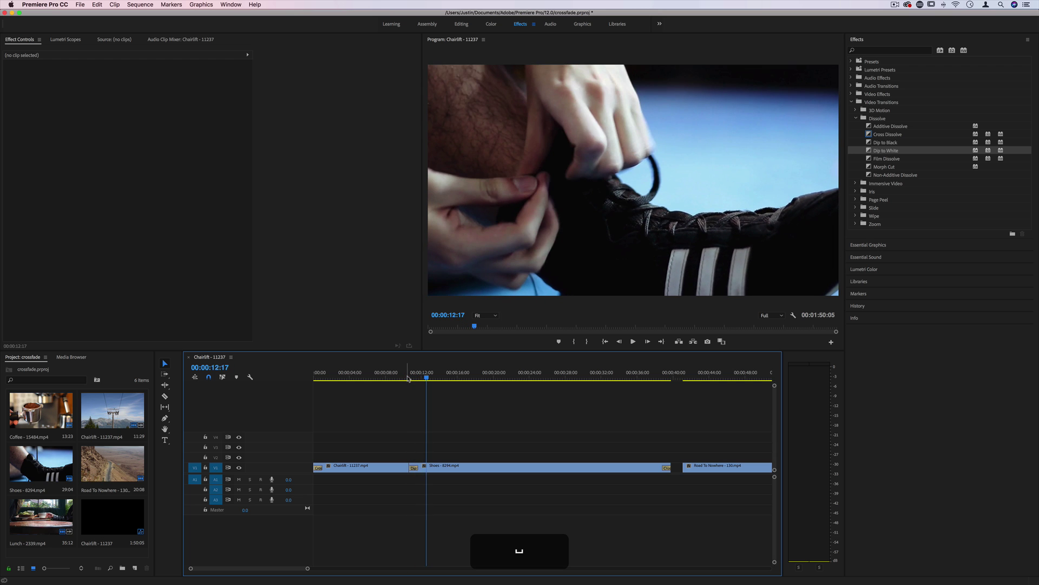
Shorten the Dip to White transition to 00:00:00:08 and play the quick flash
drag(413, 467, 409, 467)
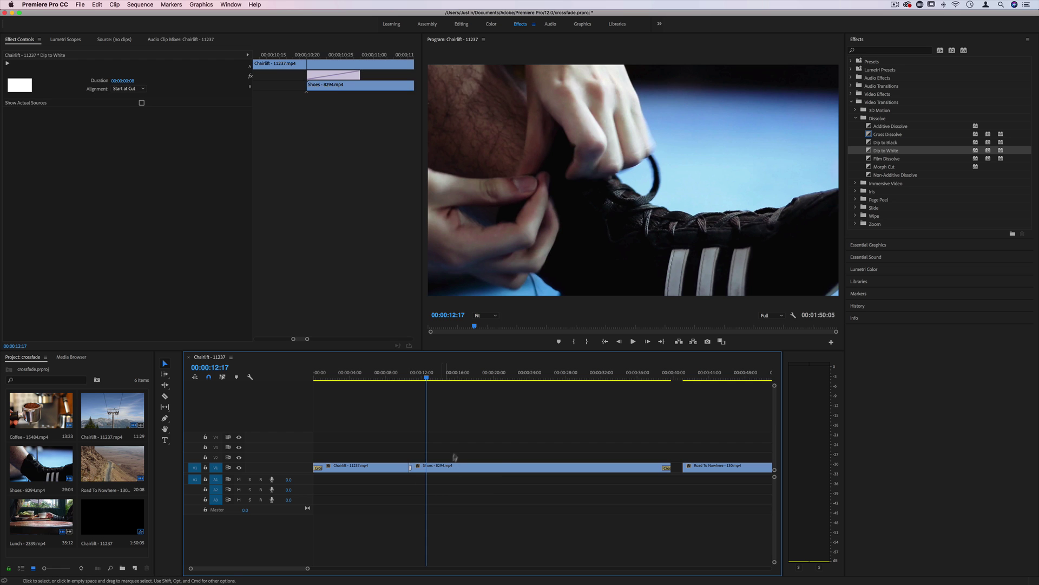
click(408, 373)
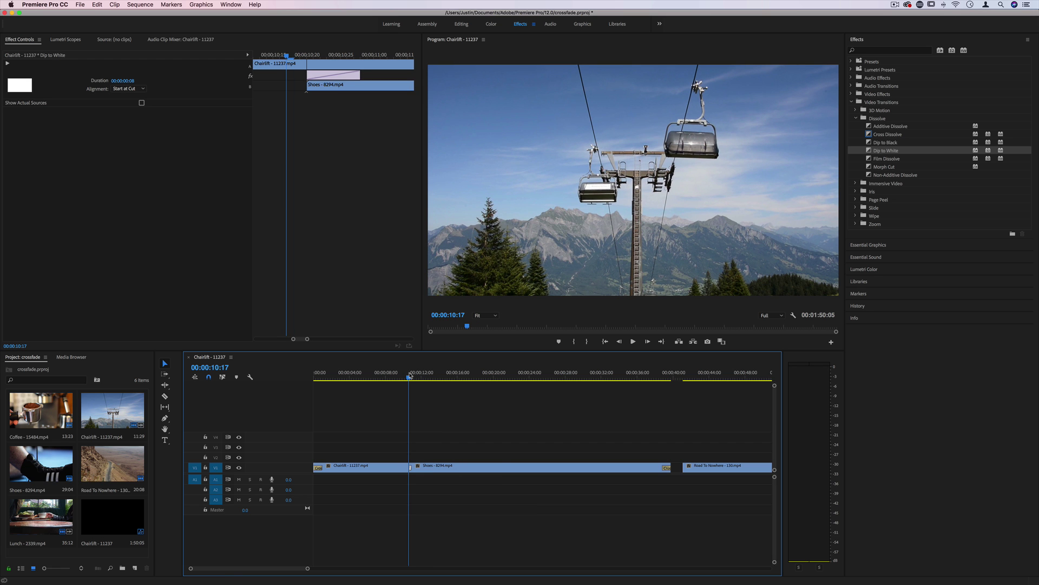
key(space)
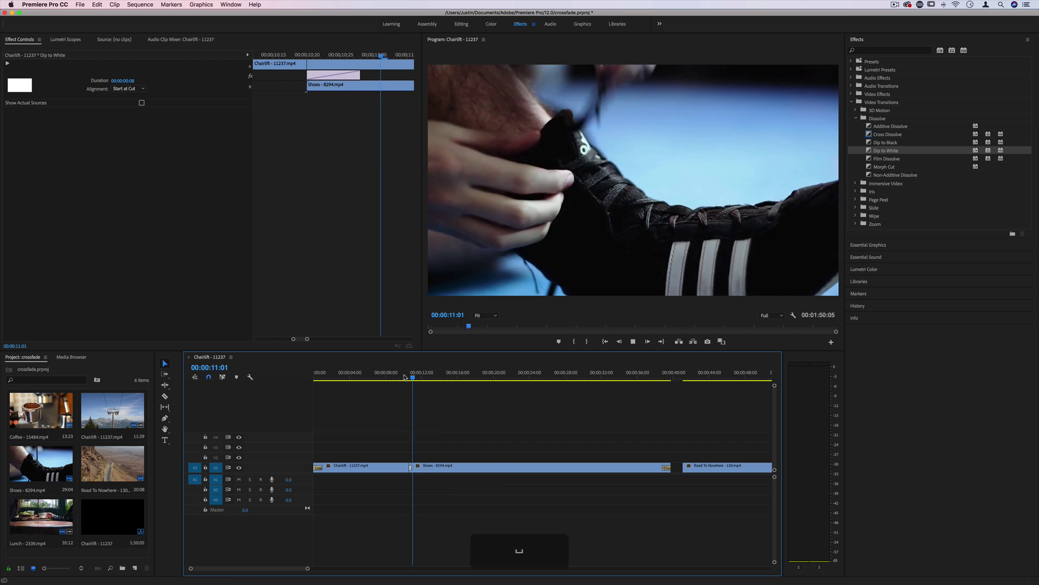
key(space)
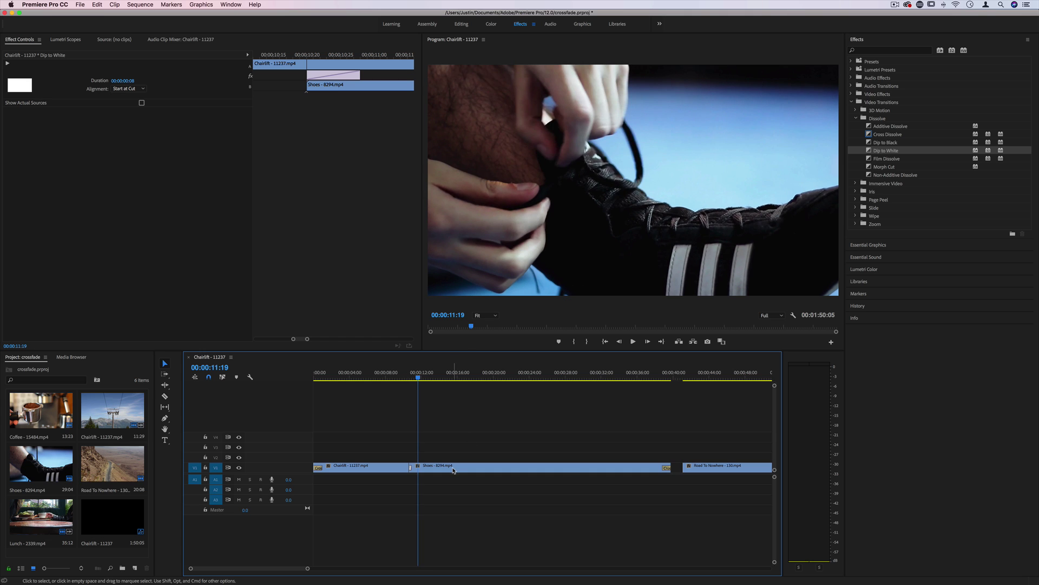
Delete the Dip to White transition between the Chairlift and Shoes clips
click(898, 143)
click(437, 469)
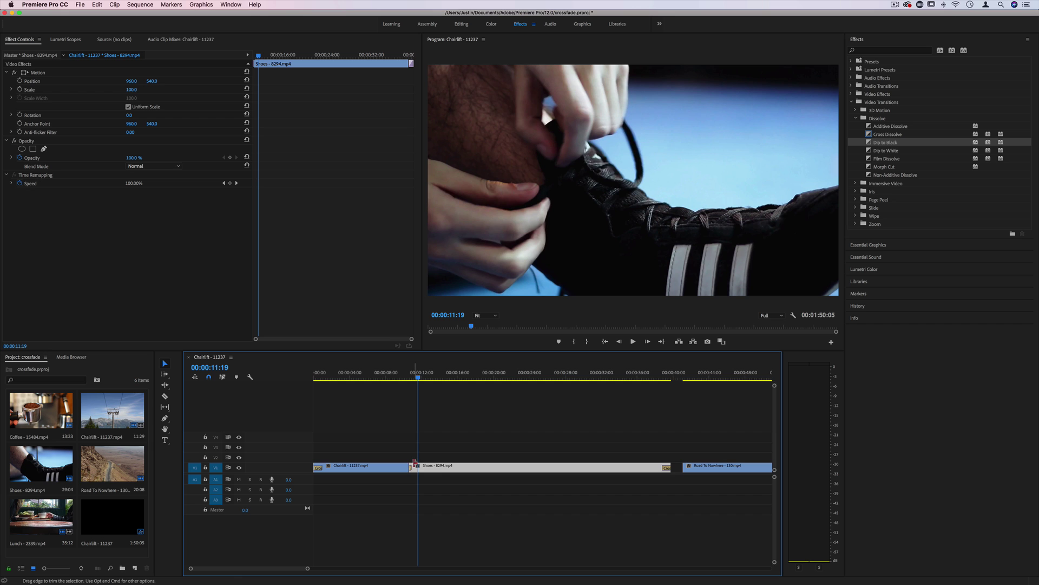
click(410, 468)
key(BackSpace)
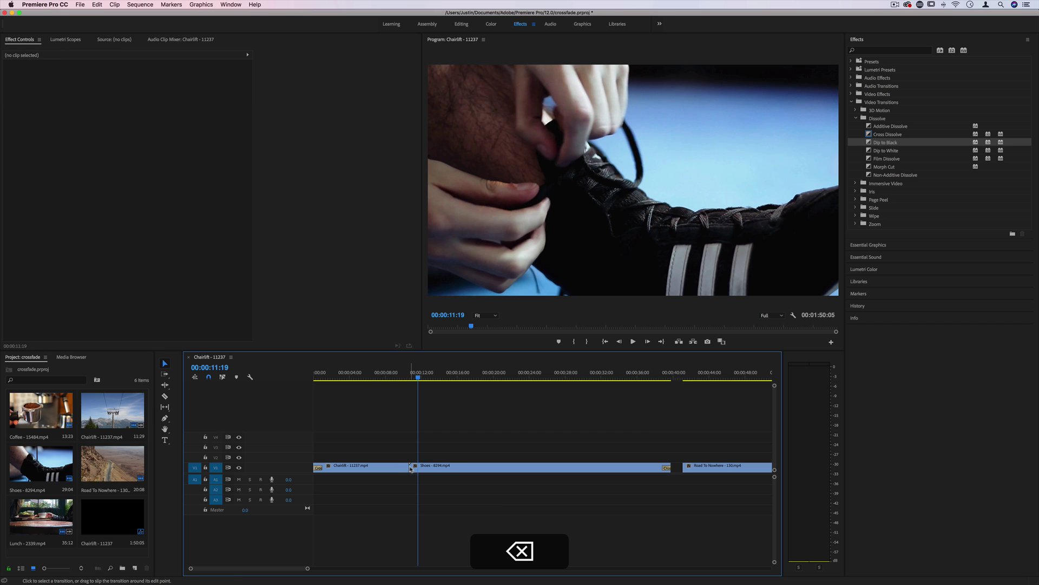
Create a new Color Matte in magenta F400FF with the default video settings and name
click(407, 467)
click(80, 4)
mouse_move(81, 14)
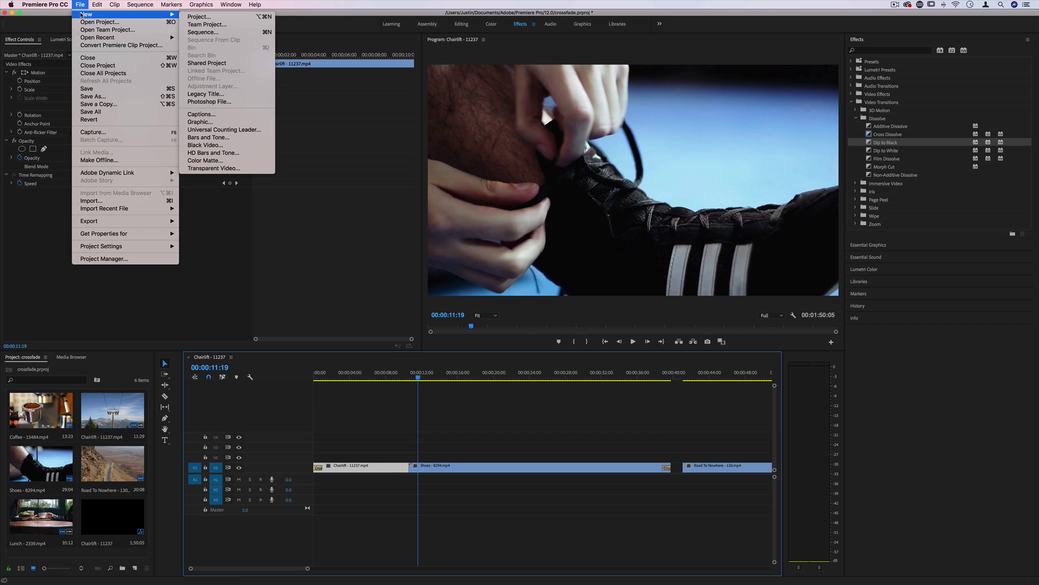
click(221, 162)
key(Return)
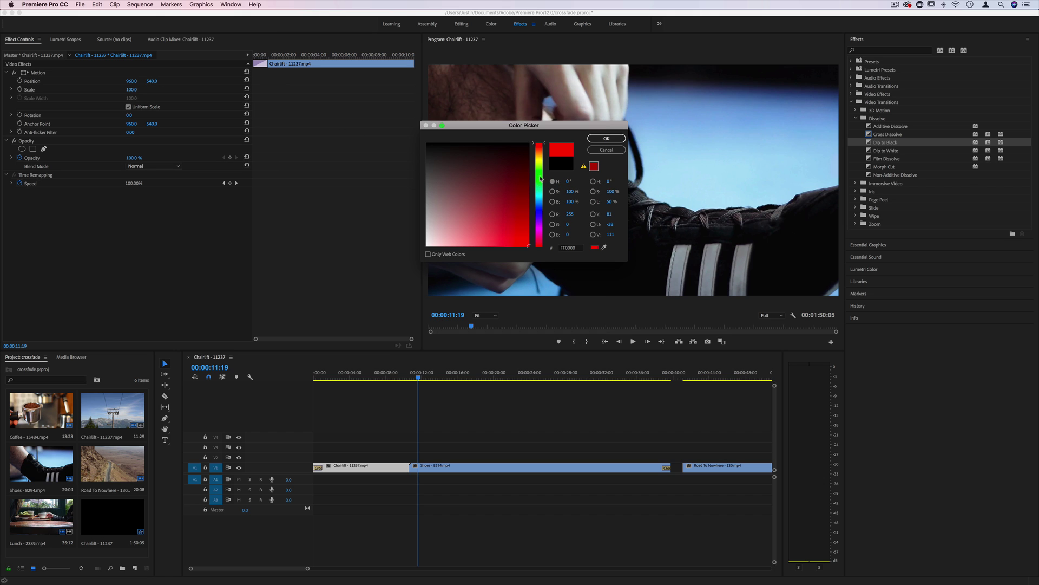
drag(540, 185, 541, 229)
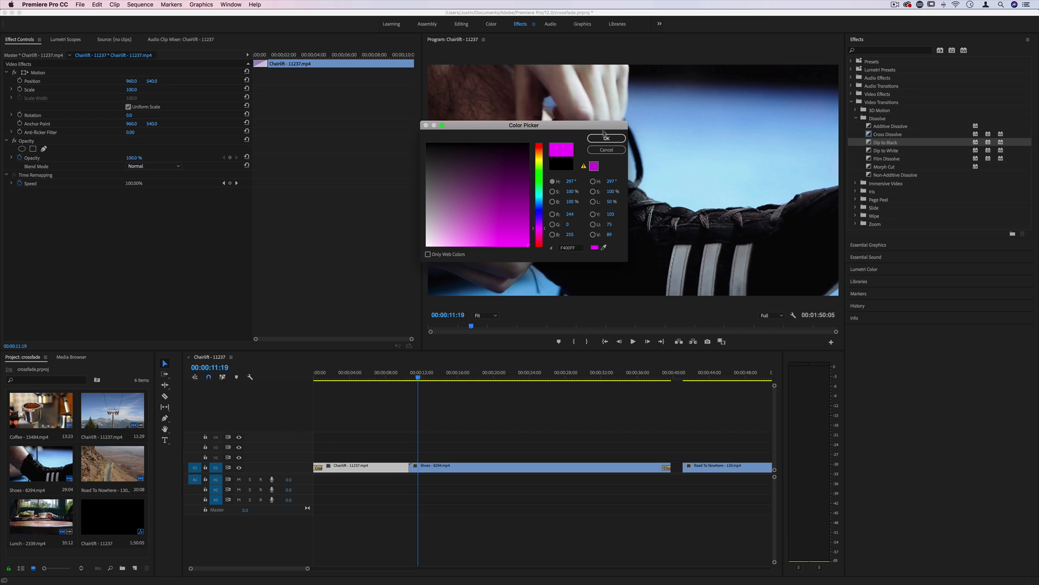
click(605, 138)
click(537, 315)
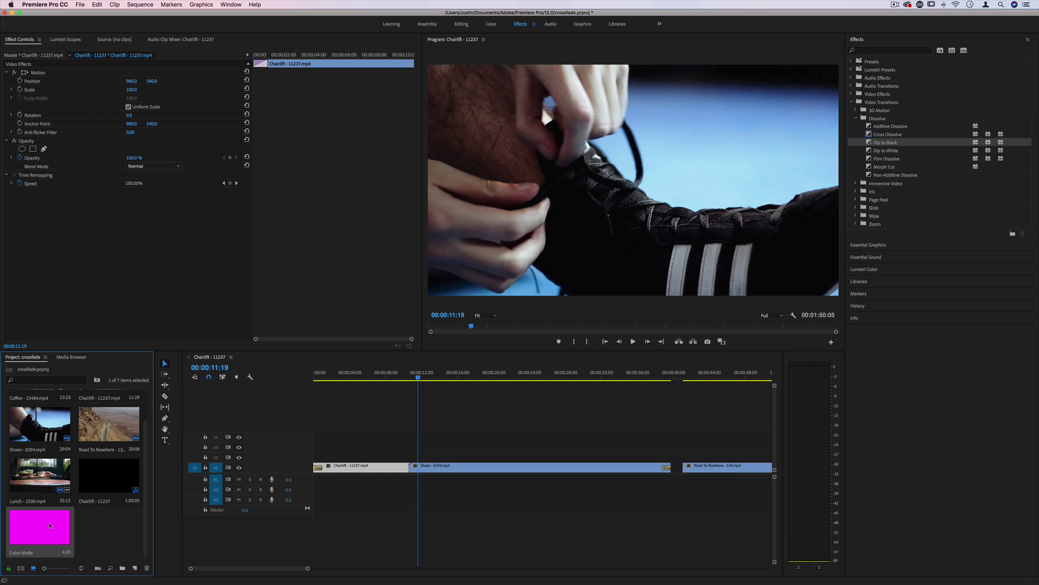
Place the magenta Color Matte on V2 over the Chairlift–Shoes cut and apply default transitions to both its ends
drag(39, 539, 399, 458)
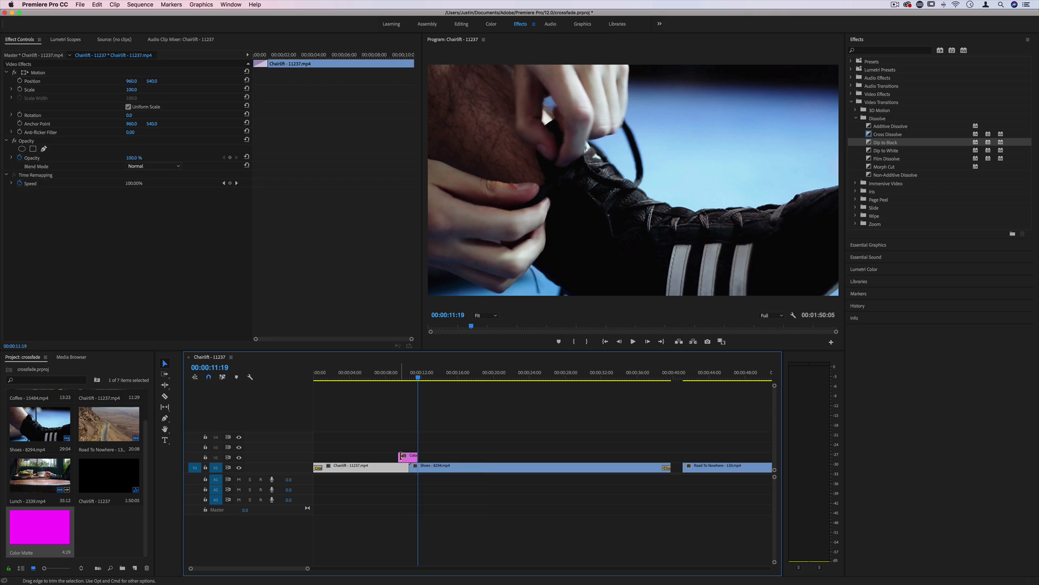
right_click(401, 458)
click(424, 507)
right_click(416, 459)
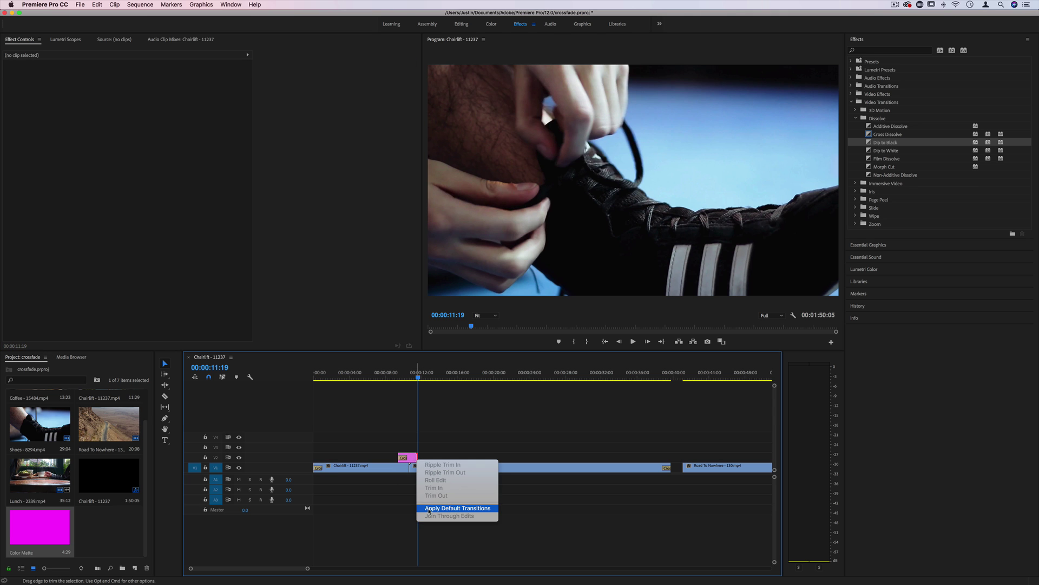
click(430, 508)
Play through the magenta matte transition and delete the matte from the timeline
click(392, 373)
key(space)
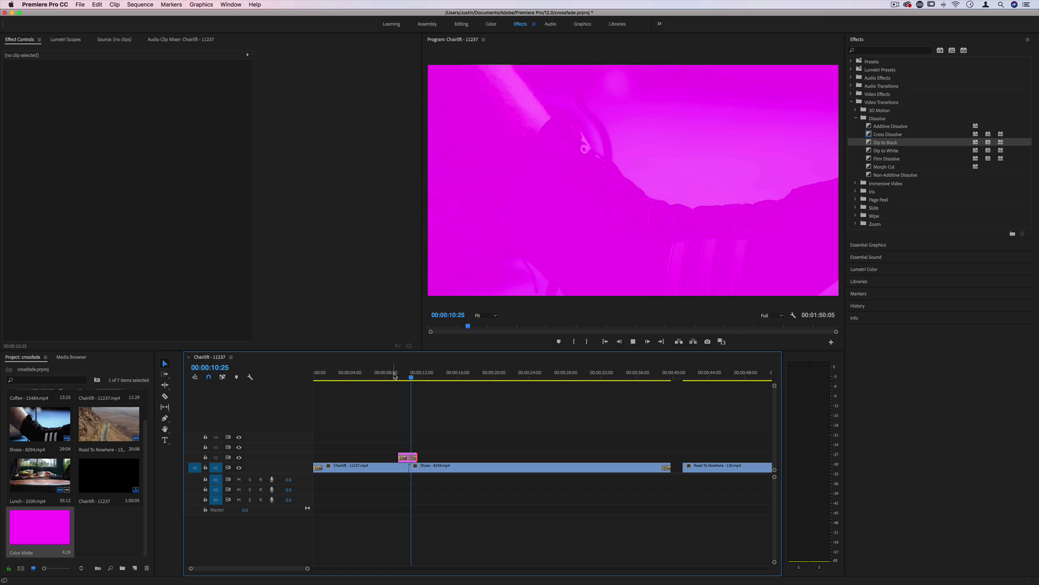
key(space)
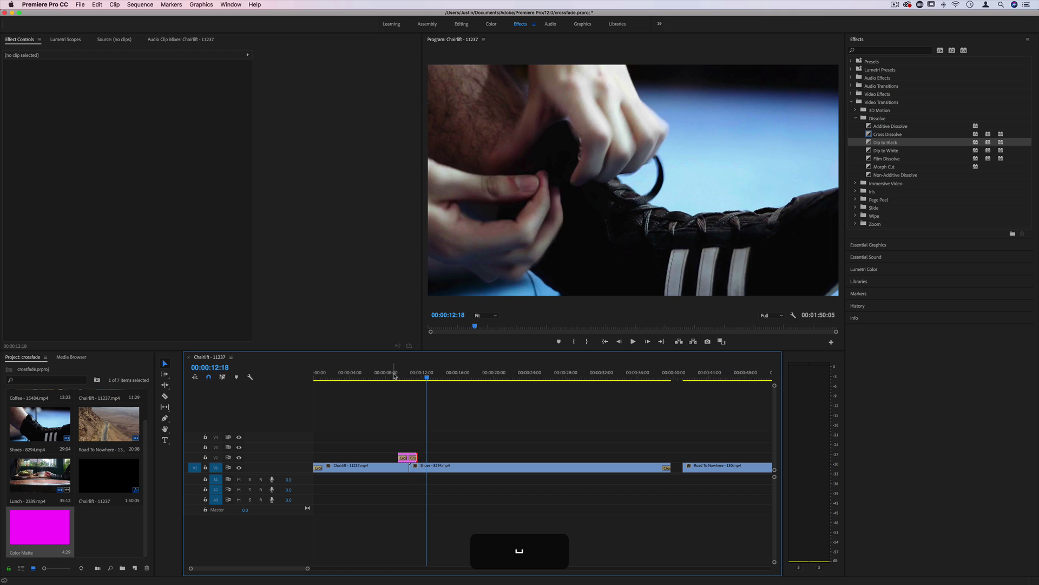
click(409, 458)
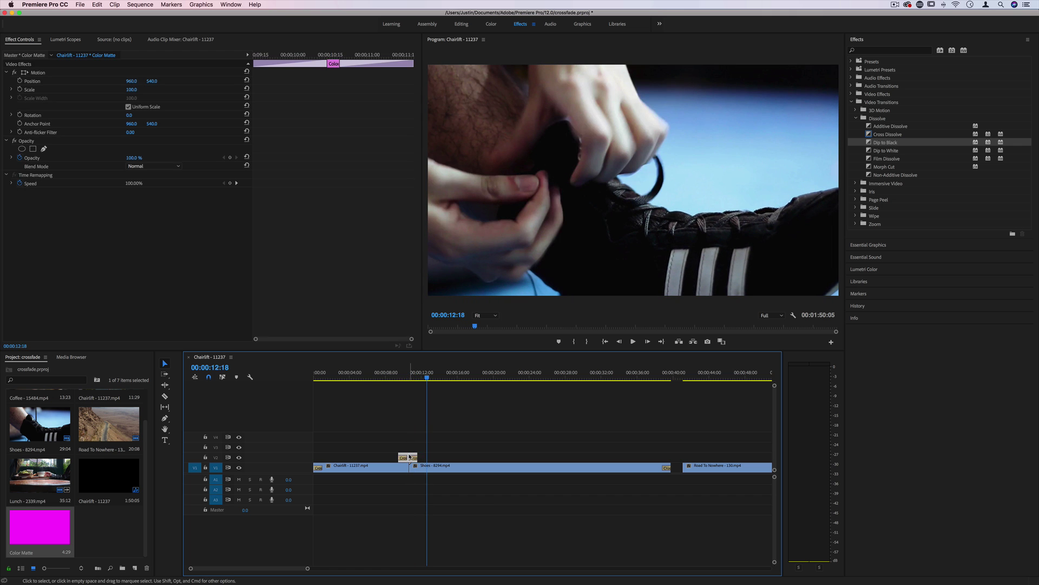
key(Delete)
Compare Cross Dissolve with Film Dissolve at the Chairlift–Shoes cut, leave Film Dissolve applied, and play it
click(902, 160)
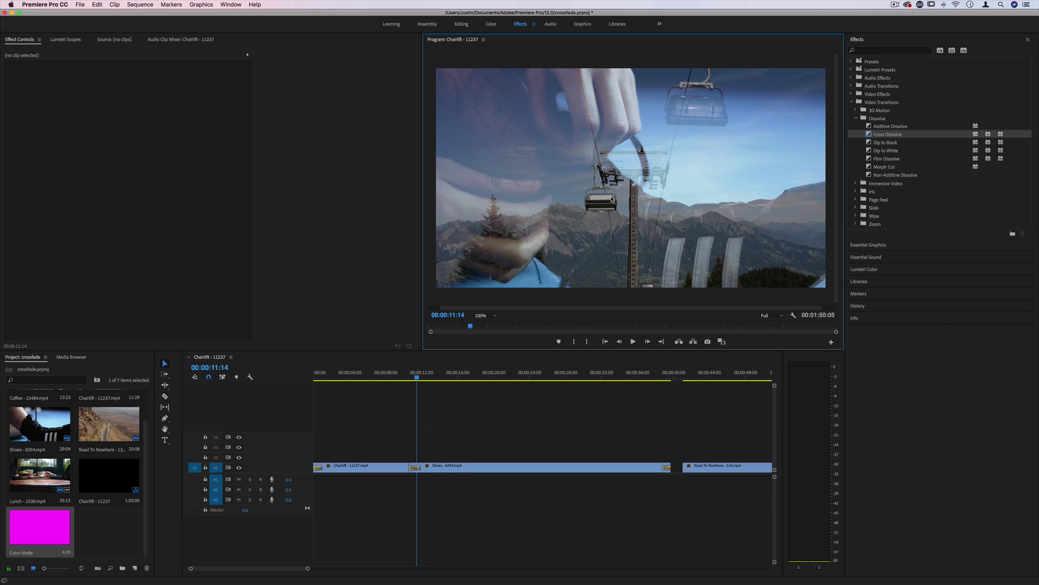
drag(896, 140, 418, 470)
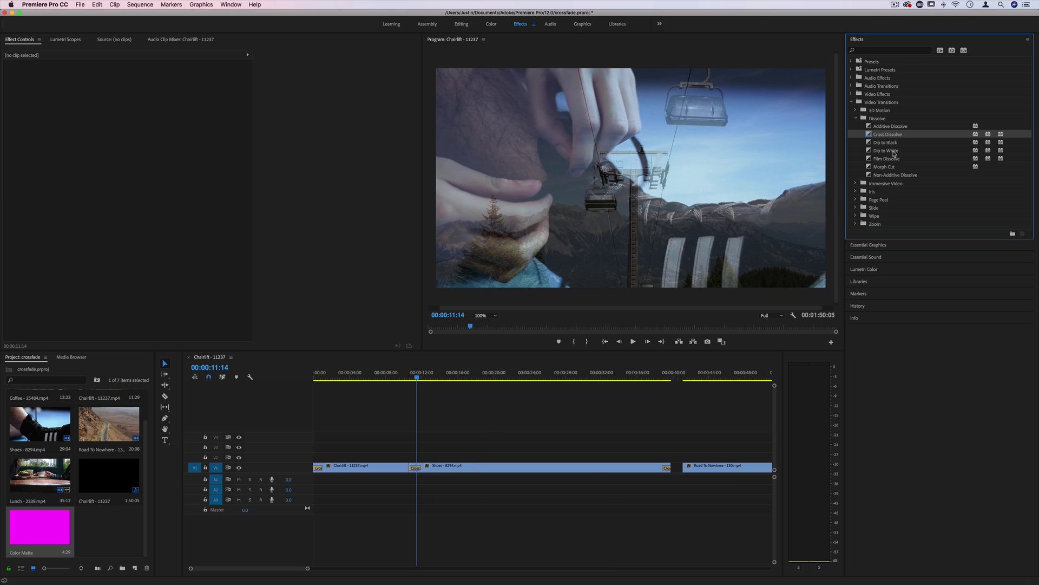
drag(893, 159, 418, 471)
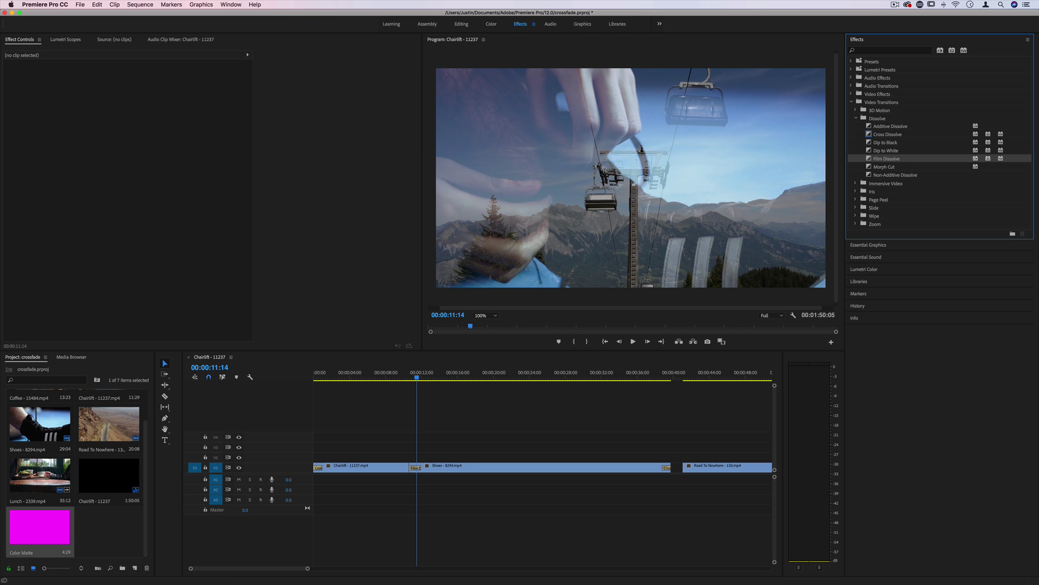
key(space)
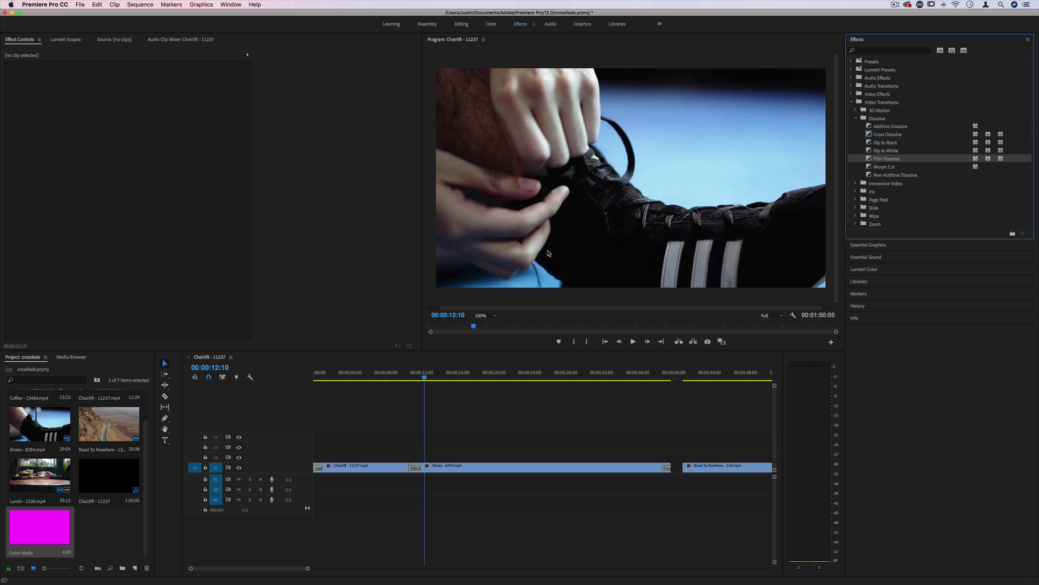
Delete the Film Dissolve at the Chairlift–Shoes cut and apply a Morph Cut there instead
click(415, 468)
key(BackSpace)
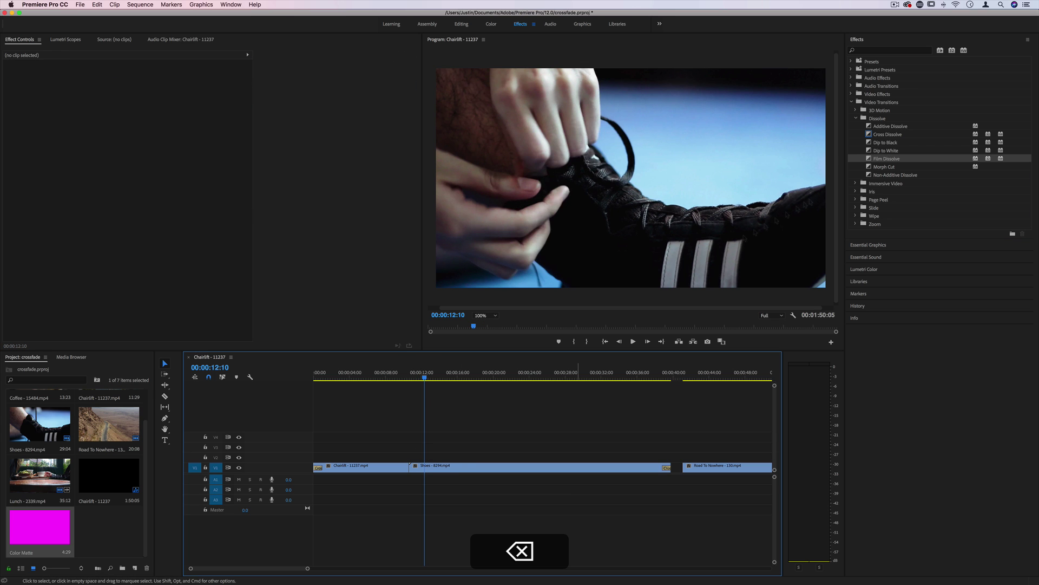
click(893, 169)
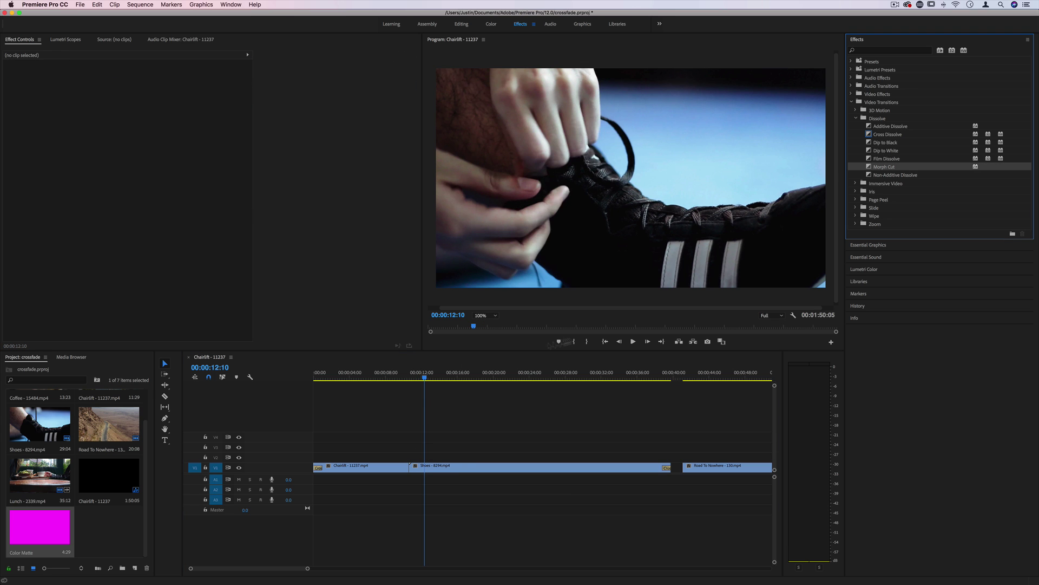
drag(417, 378, 410, 378)
drag(894, 168, 411, 469)
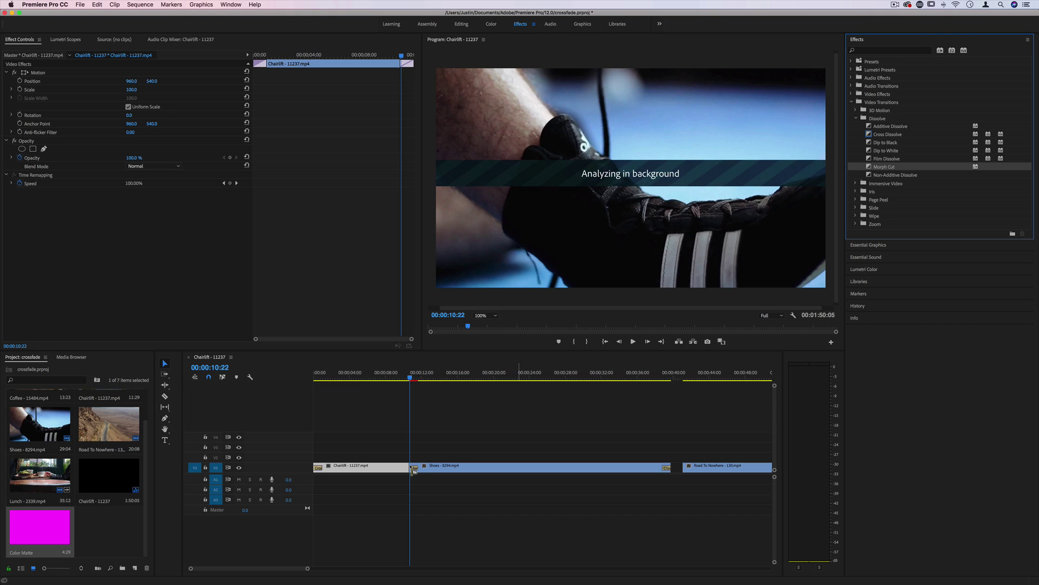
Scrub through the Morph Cut between the Chairlift and Shoes clips and delete the transition
click(411, 378)
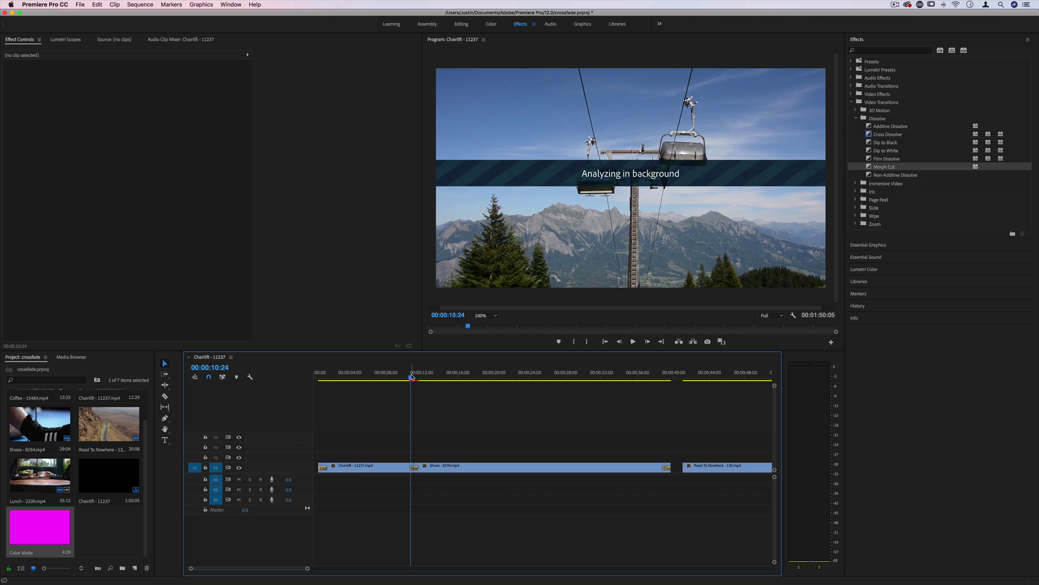
drag(411, 376, 415, 380)
drag(414, 379, 416, 379)
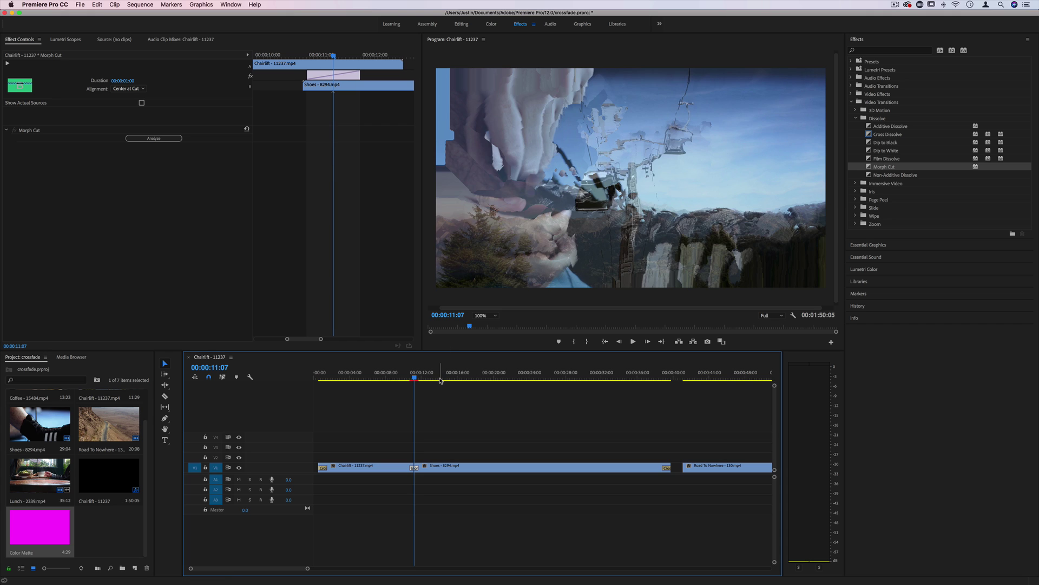
drag(417, 381, 419, 381)
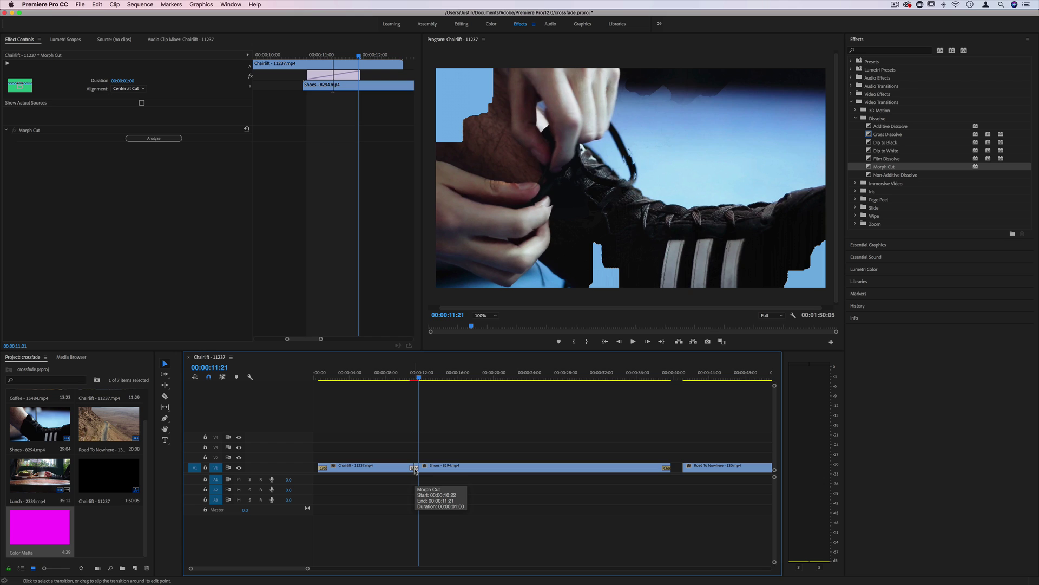
key(BackSpace)
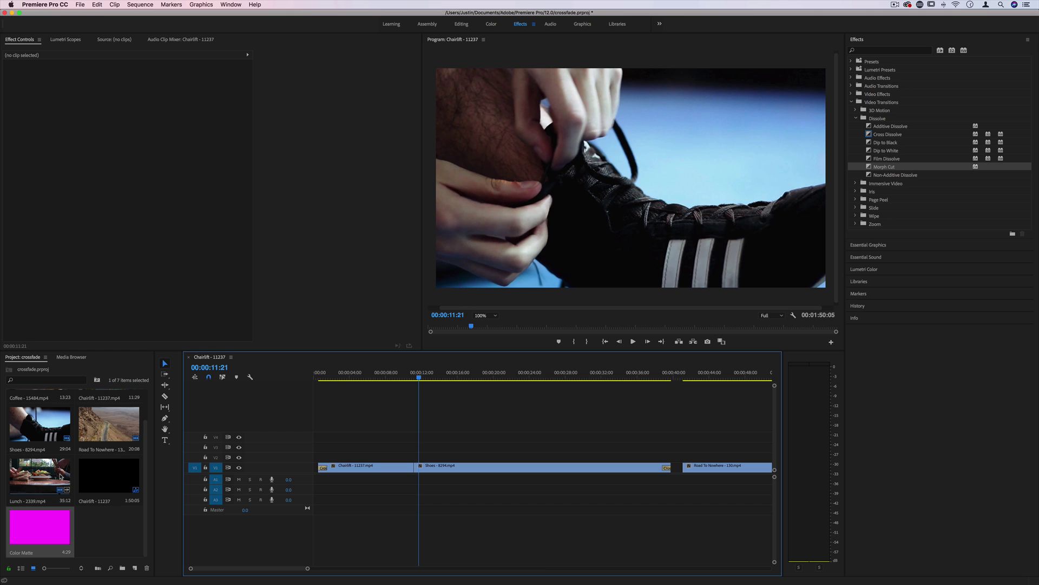
Apply a Non-Additive Dissolve at the Chairlift–Shoes cut and play through it twice
click(896, 174)
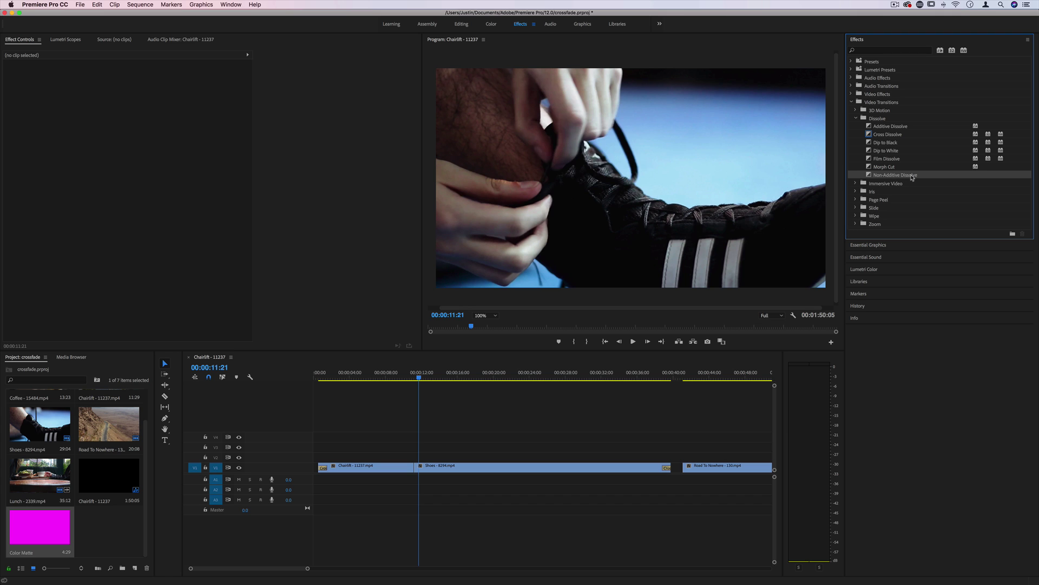
drag(900, 173, 416, 466)
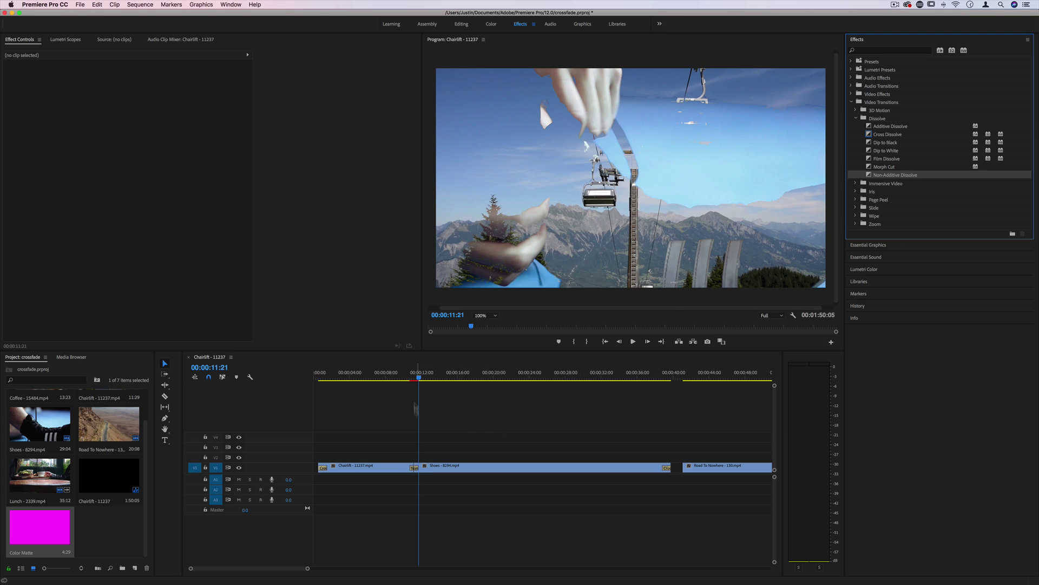
drag(418, 377, 412, 378)
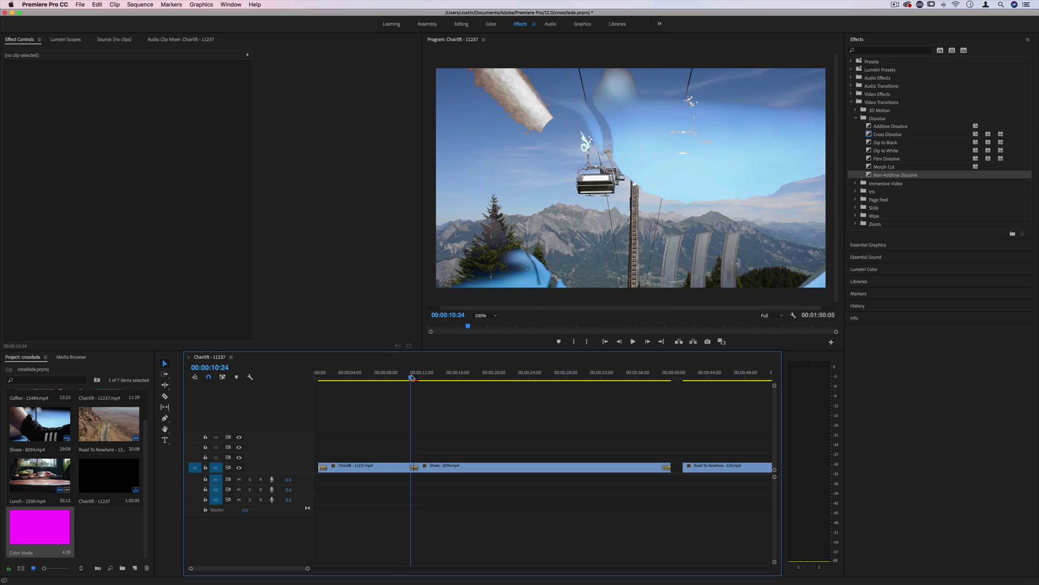
key(space)
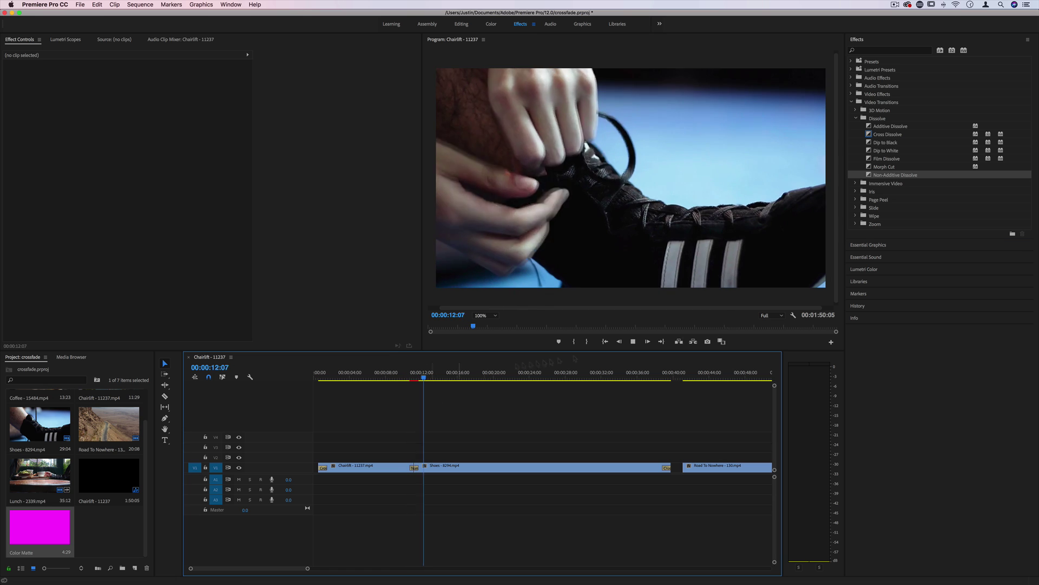
click(410, 379)
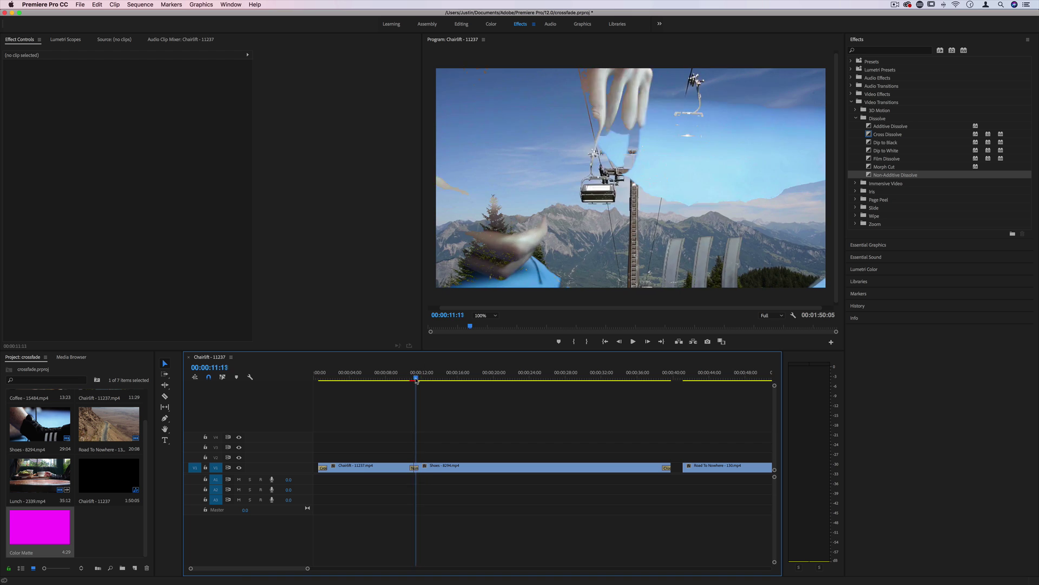
key(space)
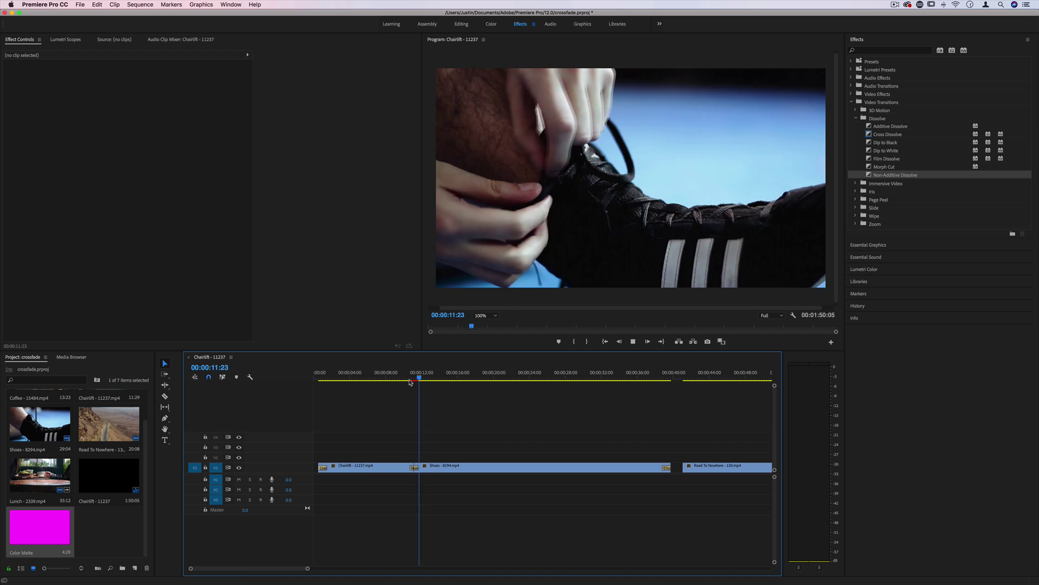
key(space)
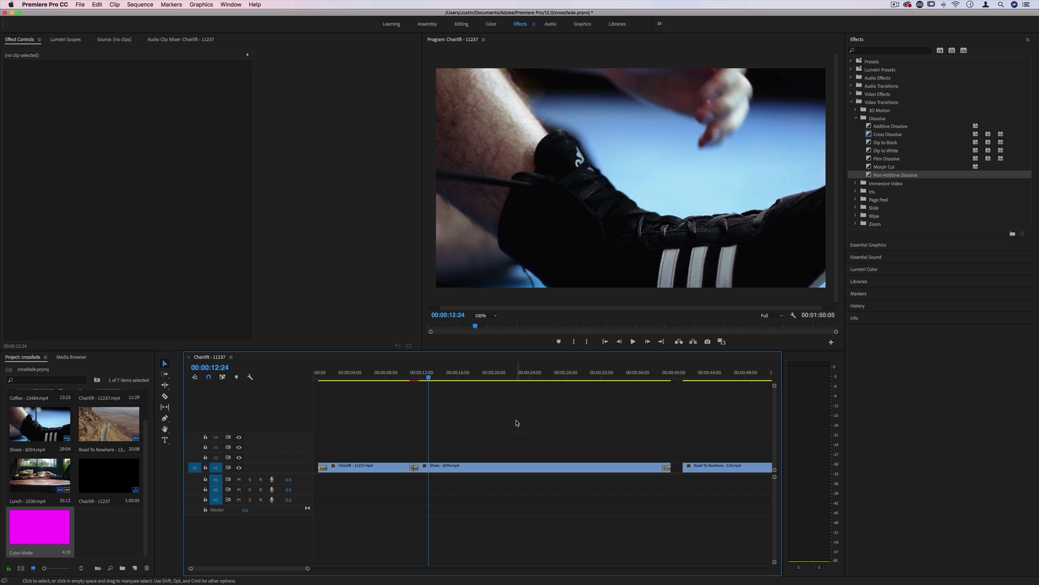
Move the Chairlift clip up to V2, keeping its end aligned with the start of the Shoes clip
drag(484, 422, 379, 457)
click(384, 494)
click(379, 467)
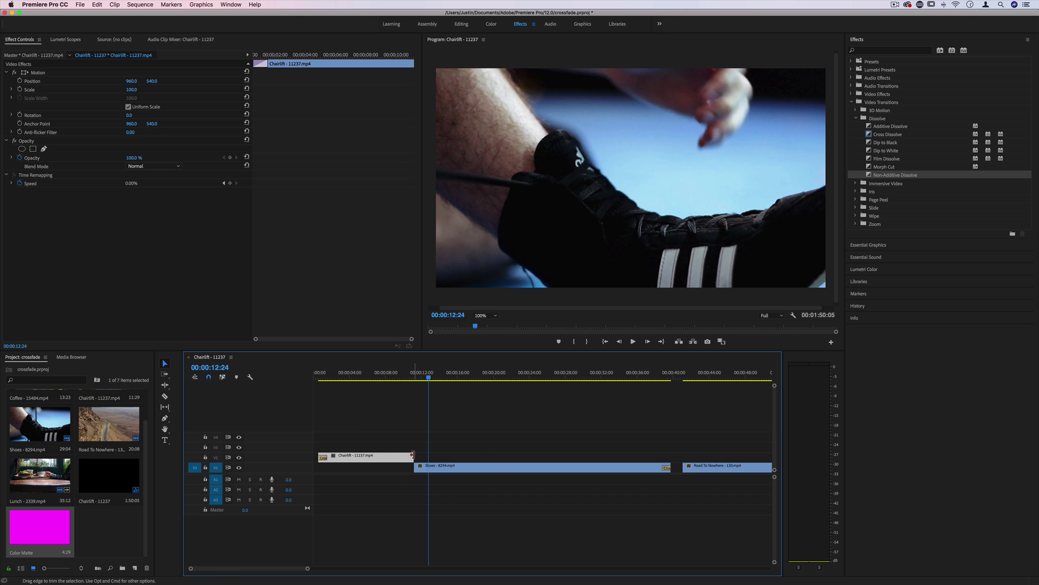
Apply the default Cross Dissolve to the end of the Chairlift clip on V2 and lengthen it to about 00:00:04:26
right_click(412, 455)
click(438, 507)
drag(408, 457, 371, 457)
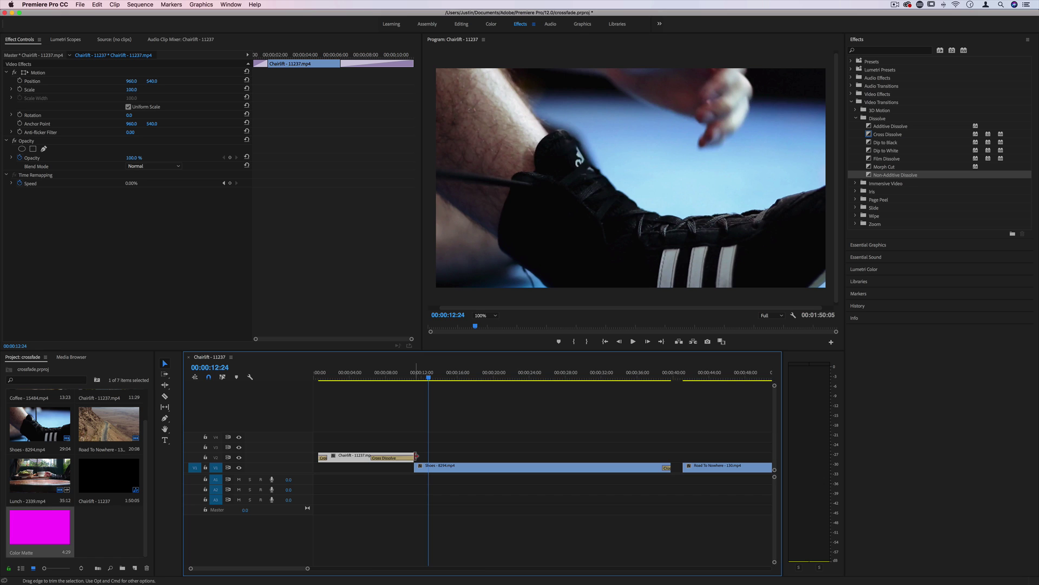
click(408, 458)
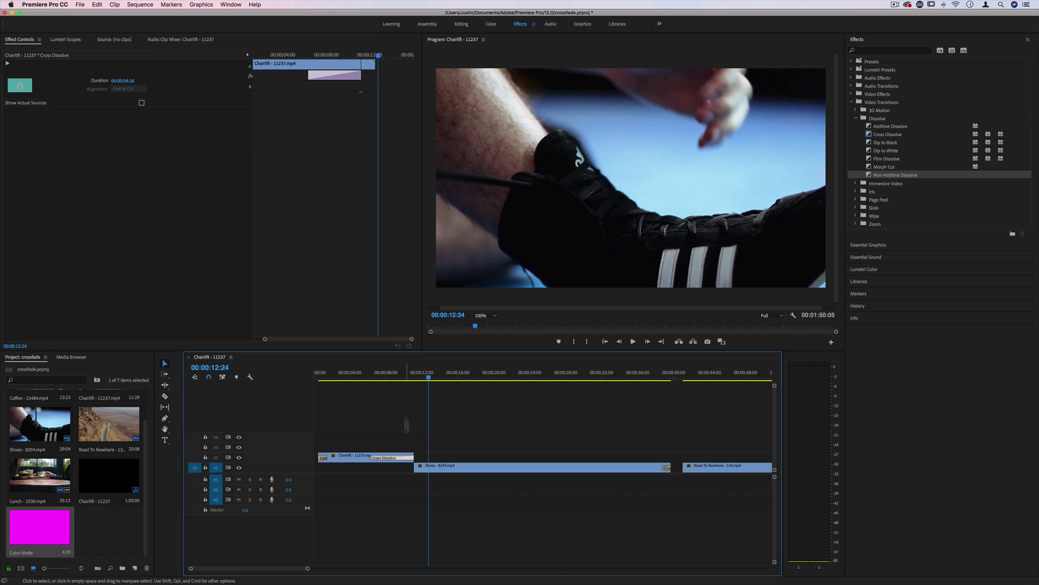
Scrub through the lengthened Cross Dissolve at the end of the Chairlift clip to examine how the fade looks
drag(373, 375, 395, 379)
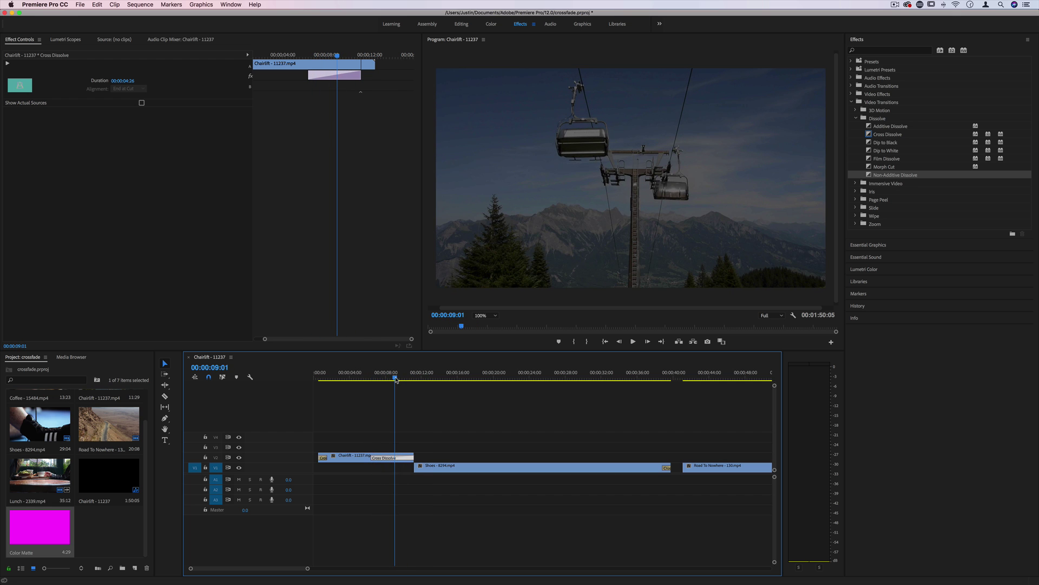
drag(396, 379, 423, 378)
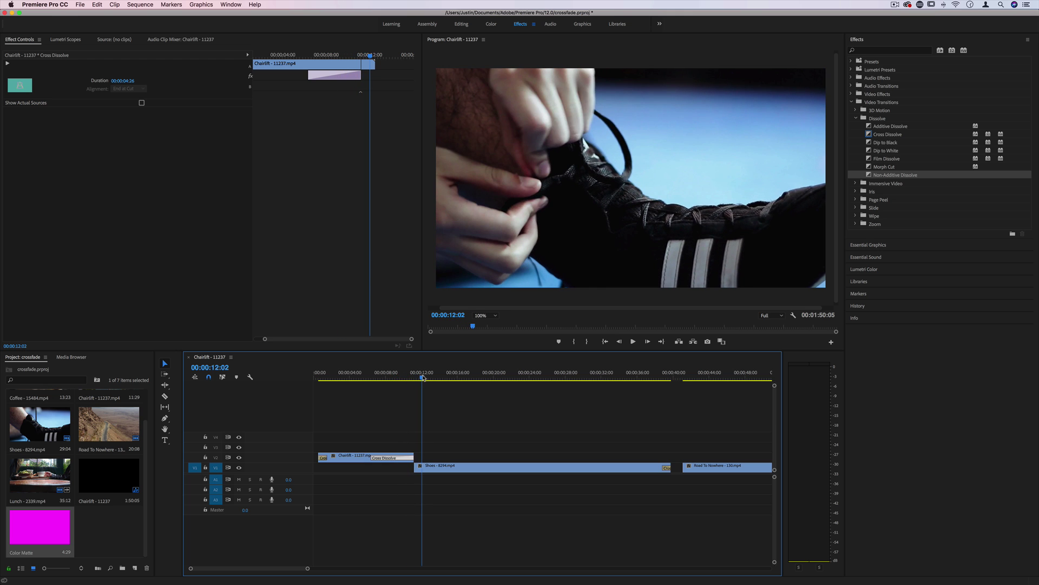
click(902, 125)
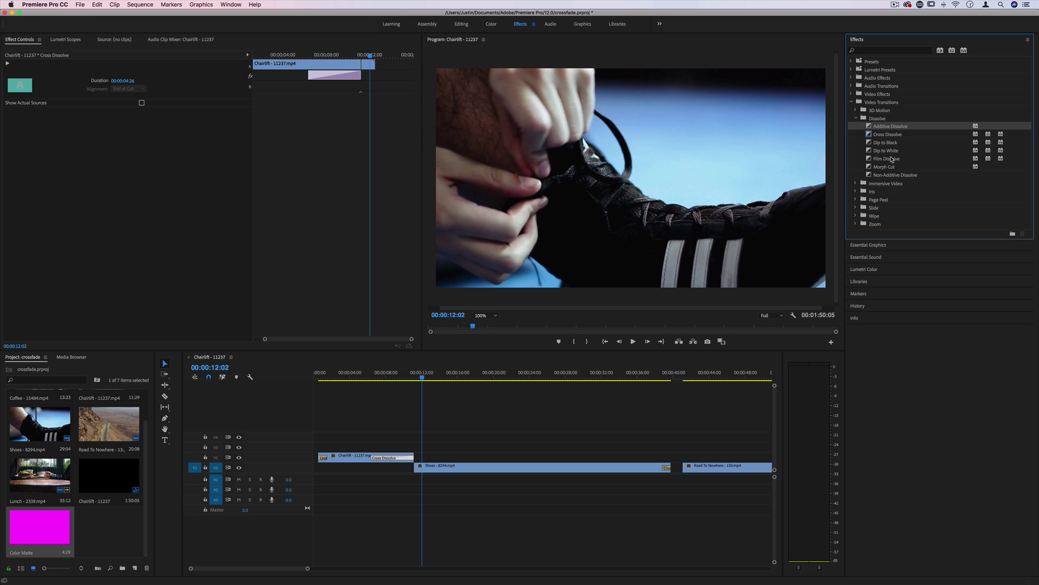
click(407, 402)
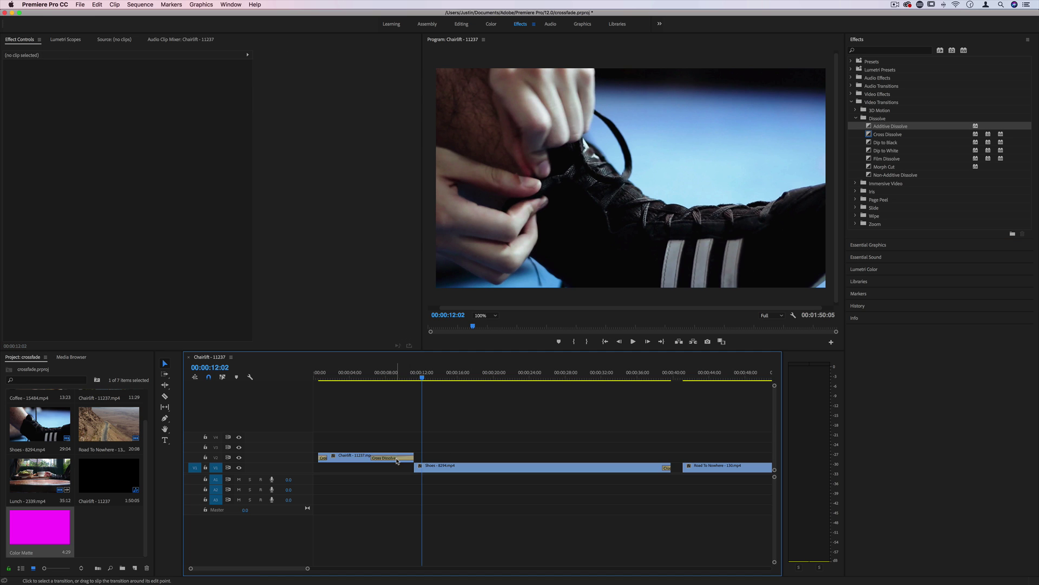
mouse_move(405, 374)
mouse_down()
mouse_move(386, 382)
mouse_move(393, 379)
mouse_up()
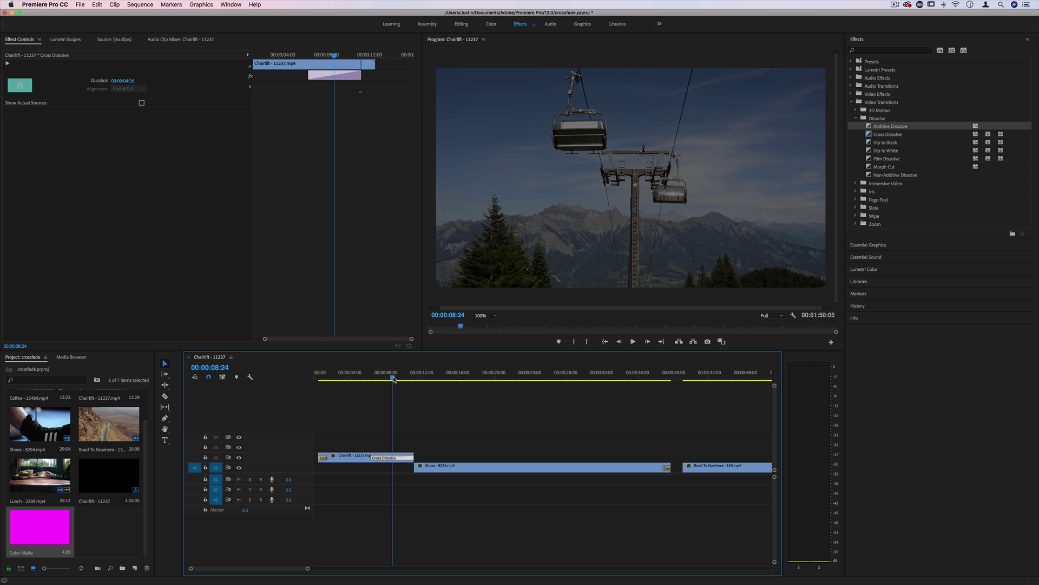